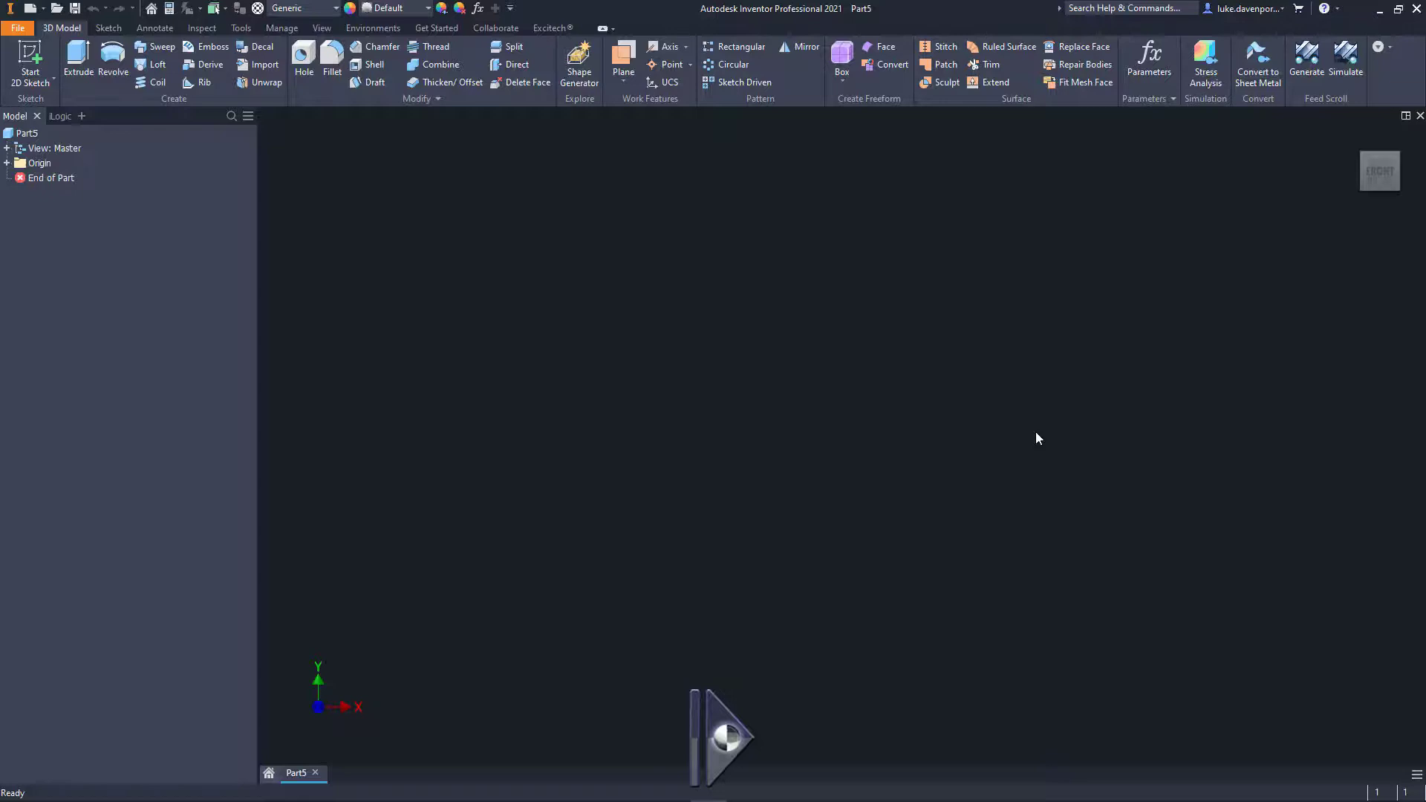
# Step: Start generating a feed scroll and view the setting descriptions for bottle rotation, bottle position, bottle pitch and shaft rotation
pyautogui.click(1307, 74)
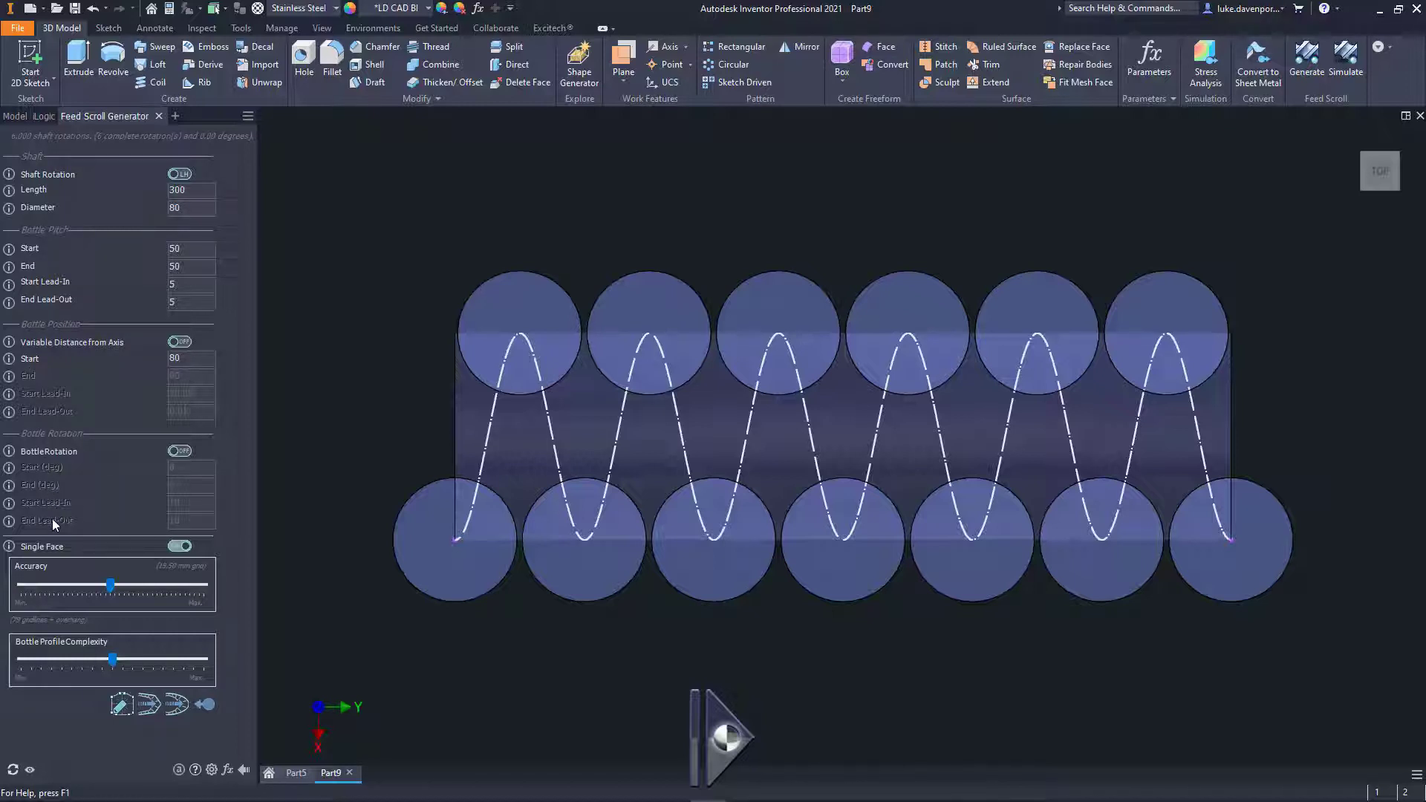
pyautogui.moveTo(9, 522)
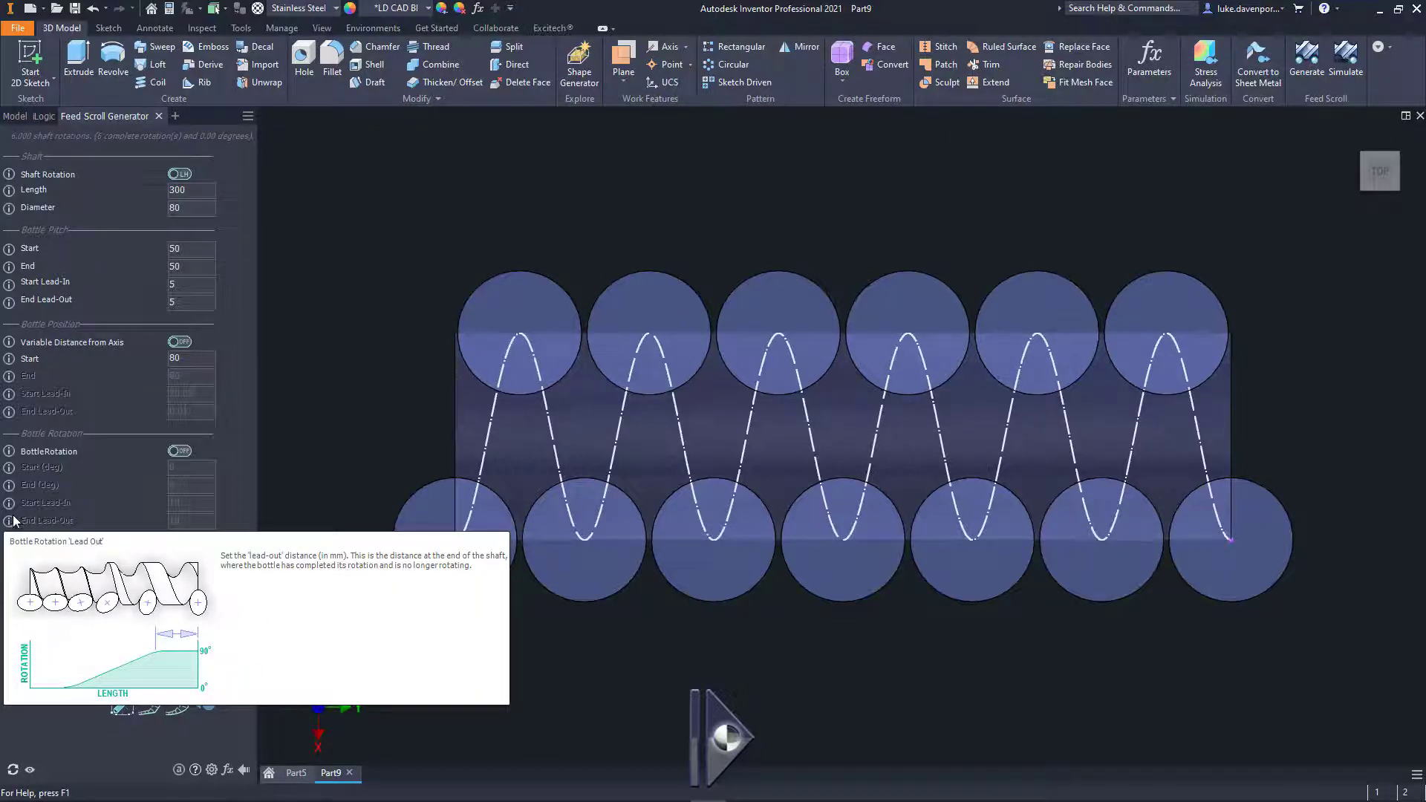
pyautogui.moveTo(10, 489)
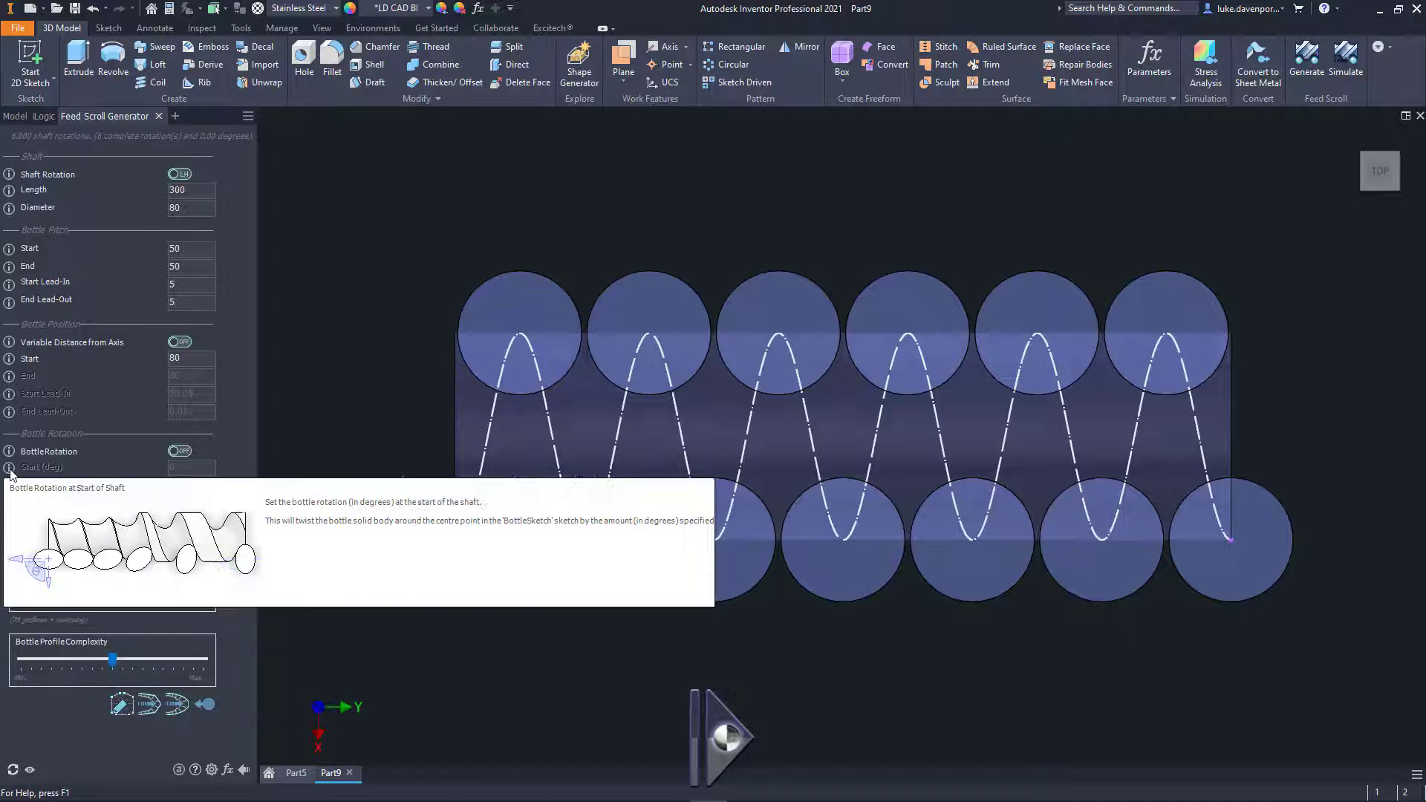
pyautogui.moveTo(9, 401)
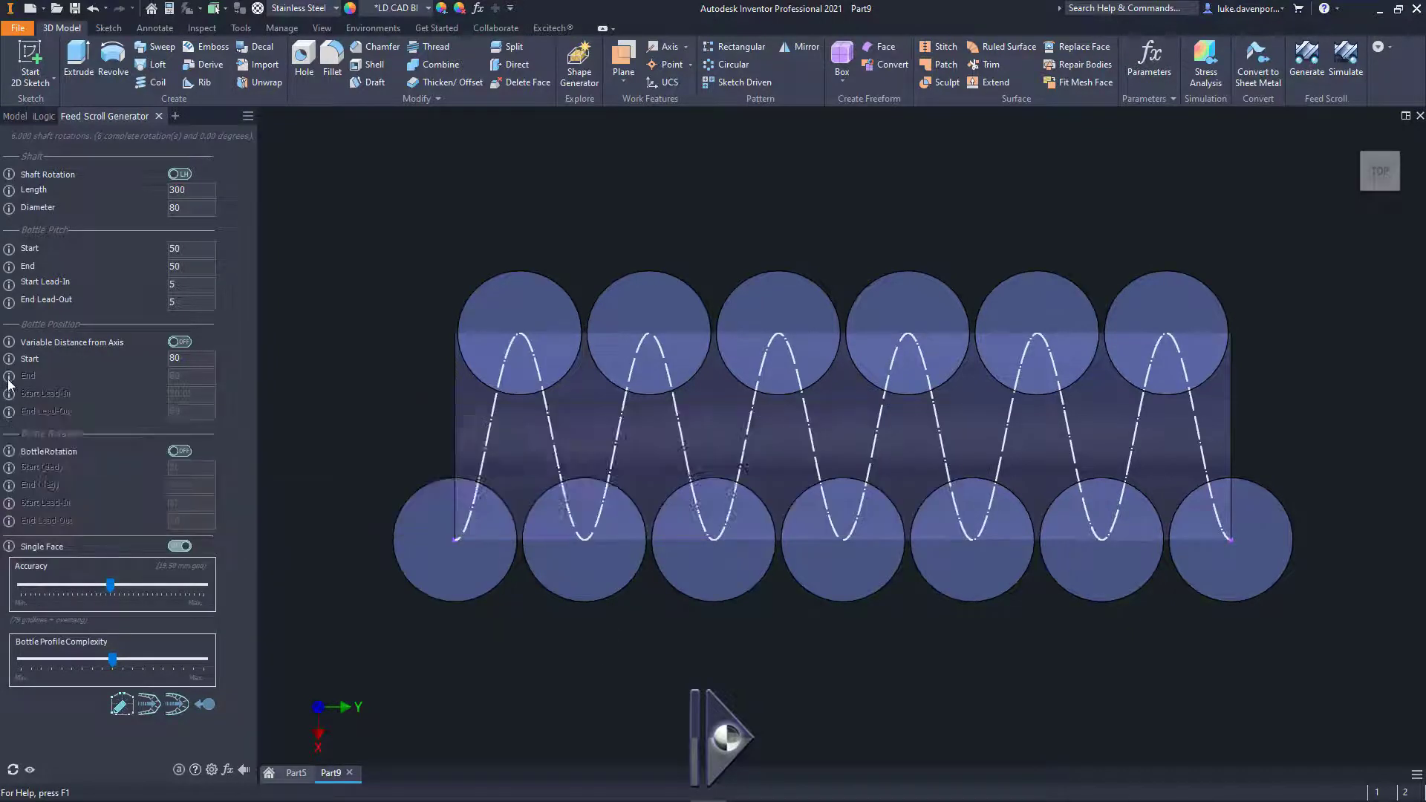
pyautogui.moveTo(12, 175)
pyautogui.moveTo(9, 288)
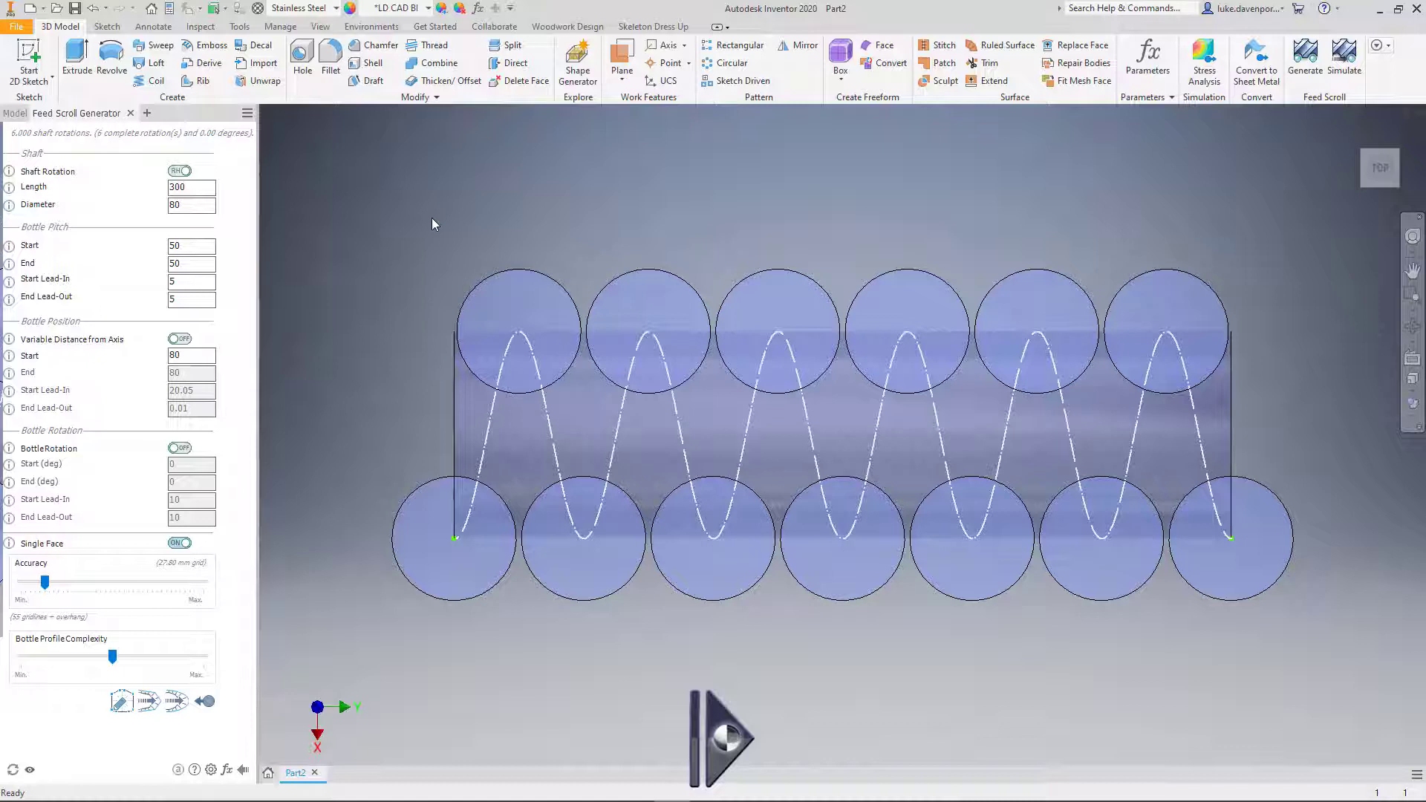
pyautogui.moveTo(595, 239); pyautogui.dragTo(593, 242, button='middle')
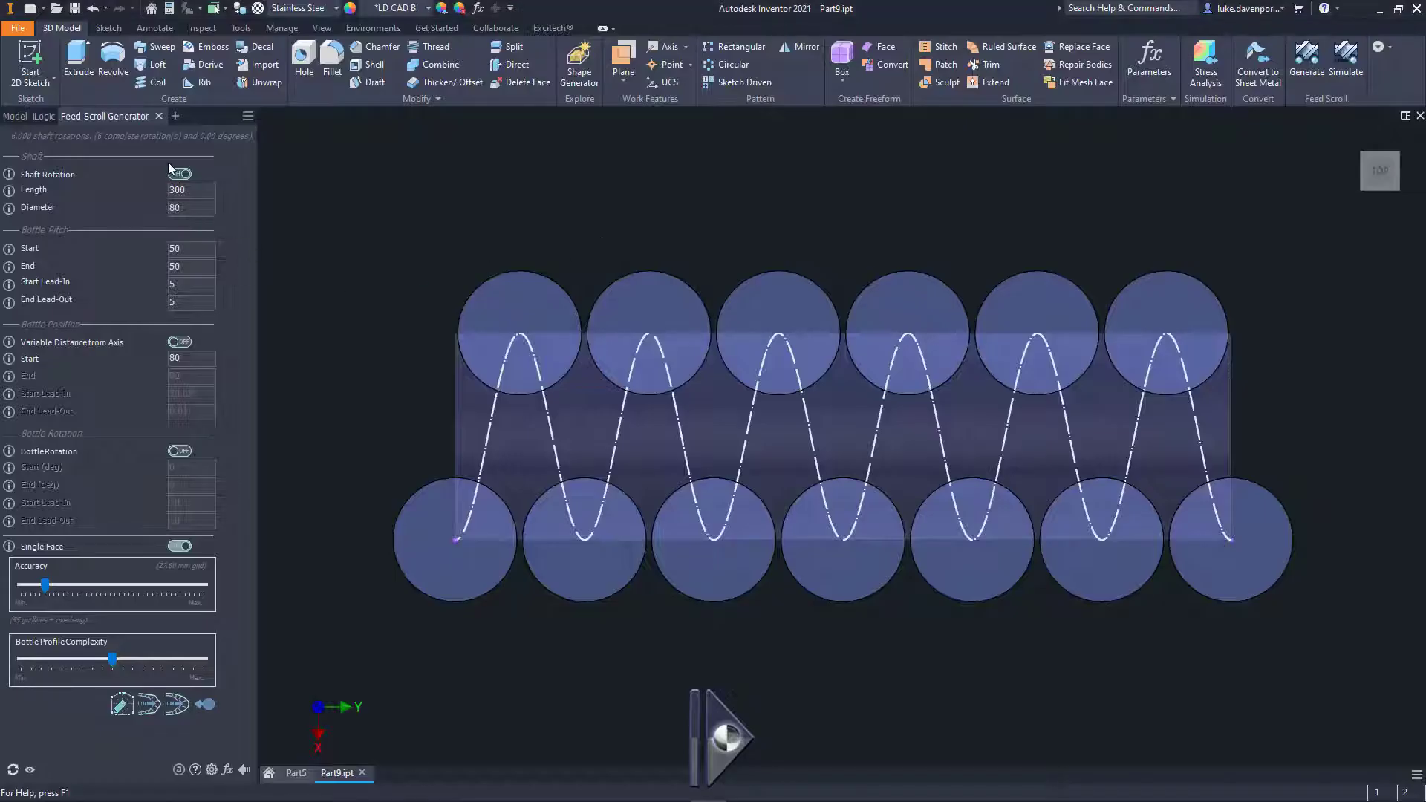
# Step: Enable variable distance from axis for the bottle position, trying an end distance of 120 before setting it to 110
pyautogui.click(180, 174)
pyautogui.click(177, 174)
pyautogui.click(179, 342)
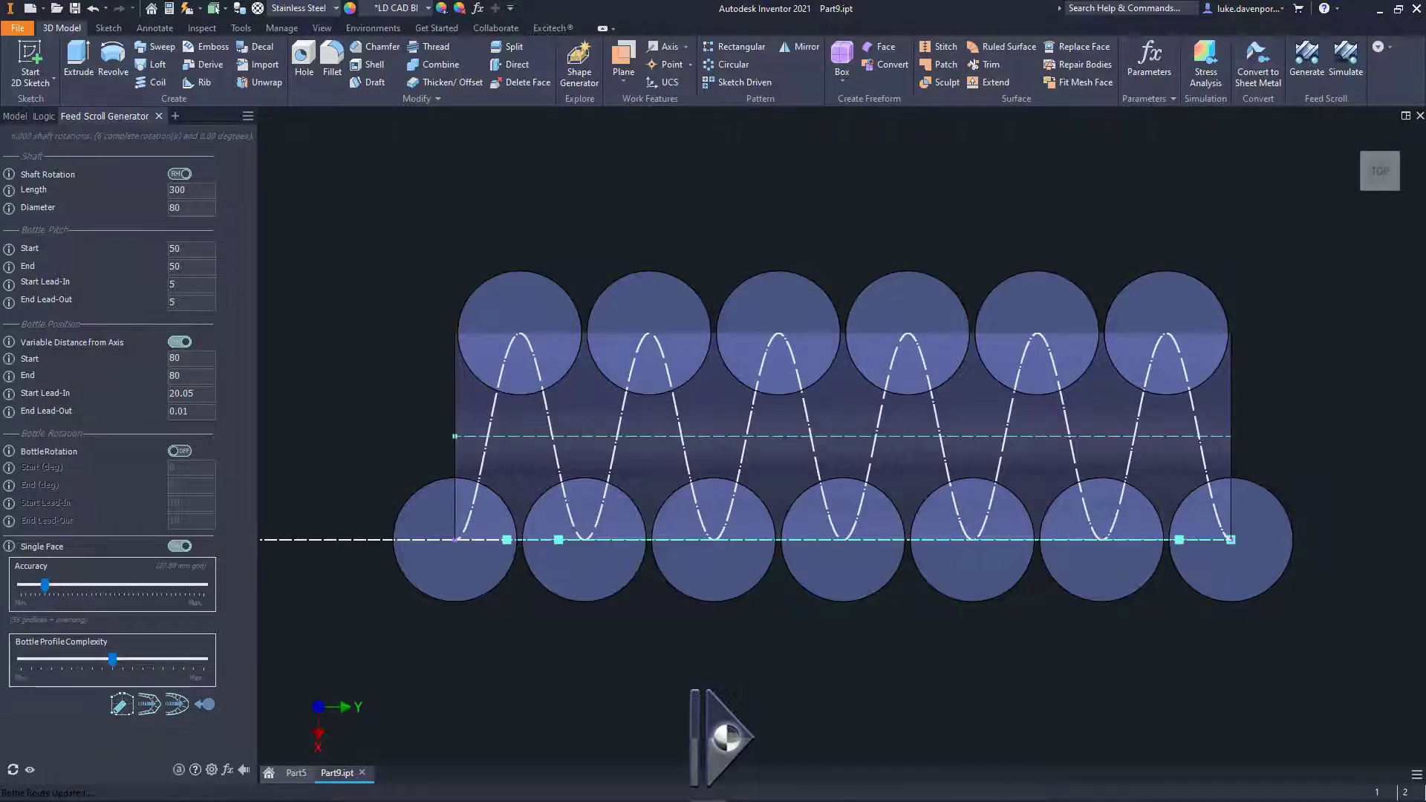
pyautogui.hotkey('ctrl', 'a')
pyautogui.write('120')
pyautogui.press('Return')
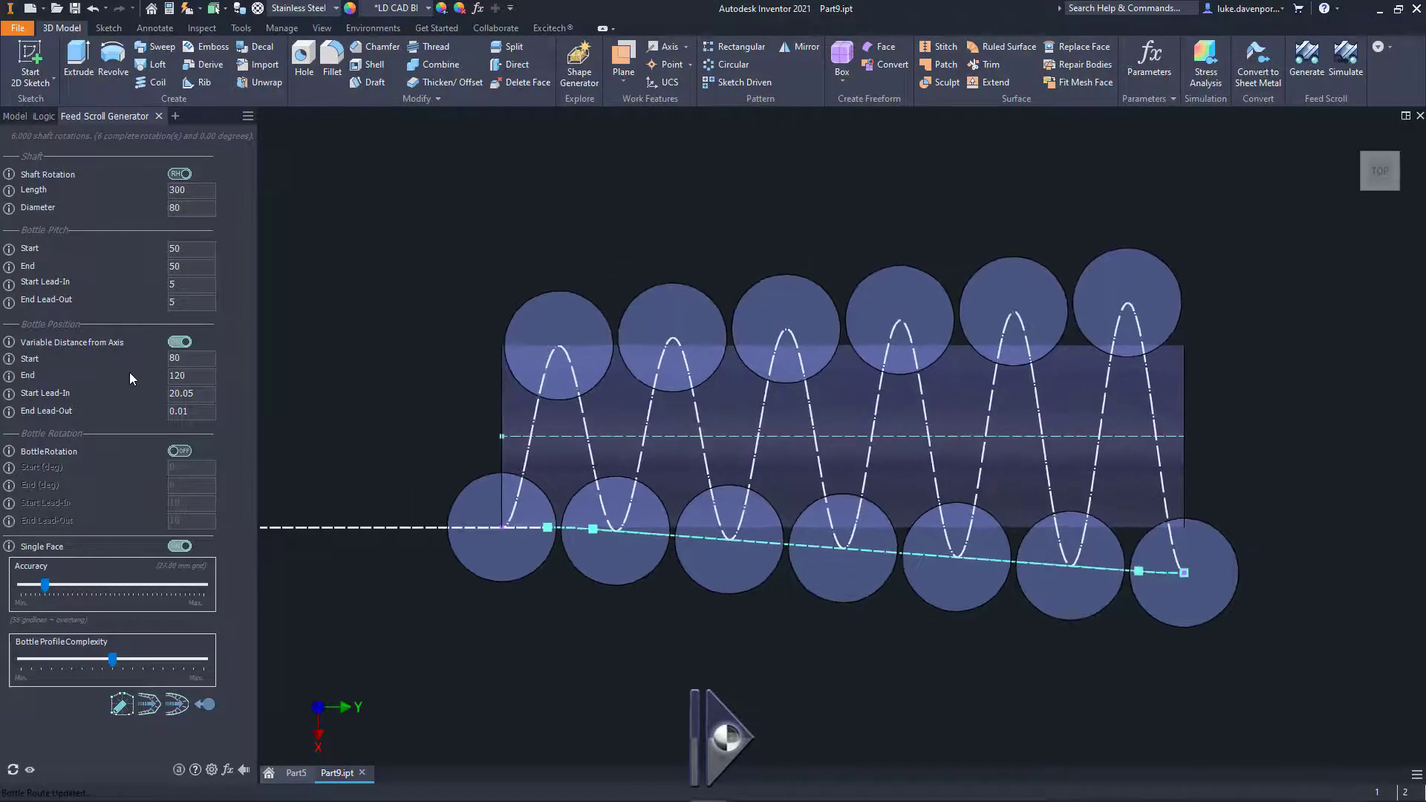
pyautogui.hotkey('ctrl', 'a')
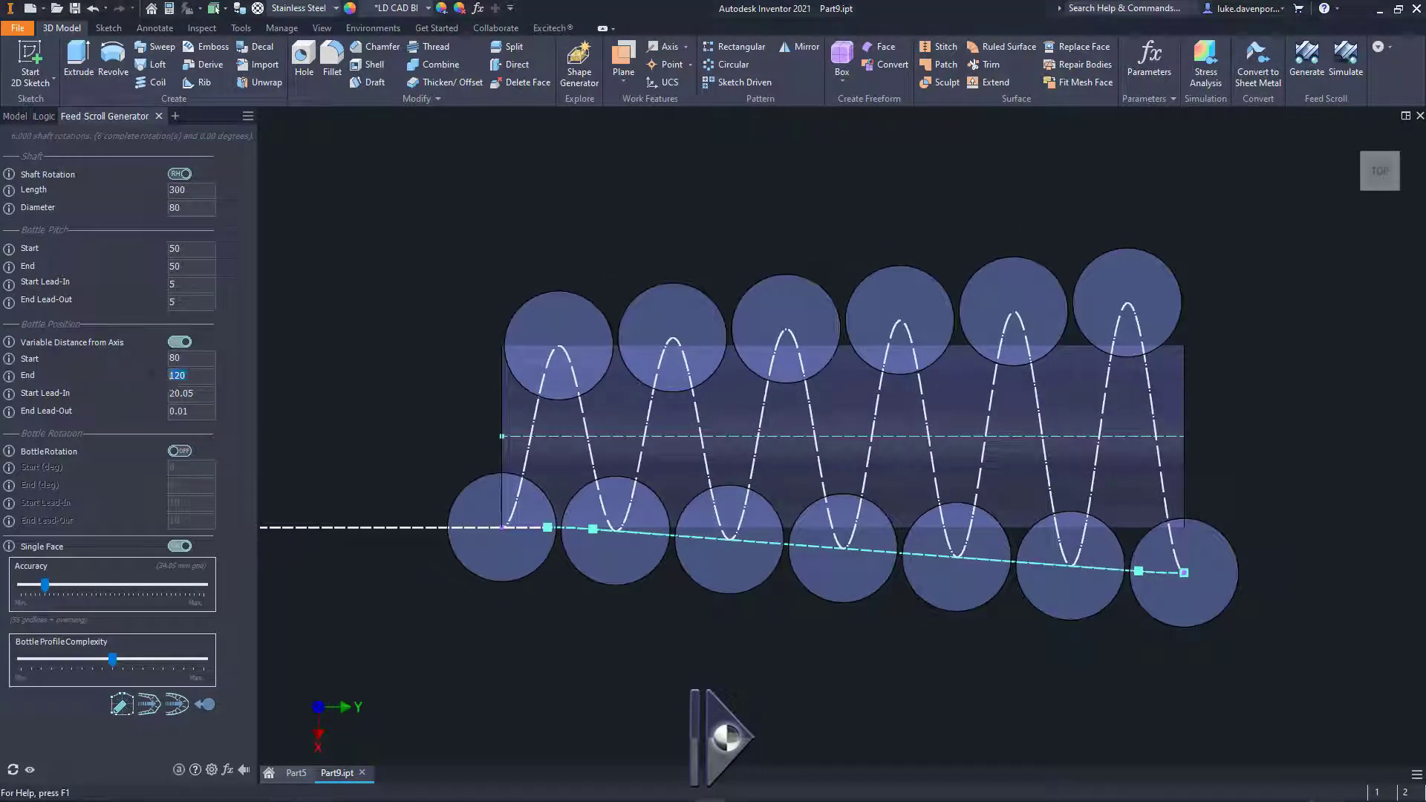
pyautogui.write('110')
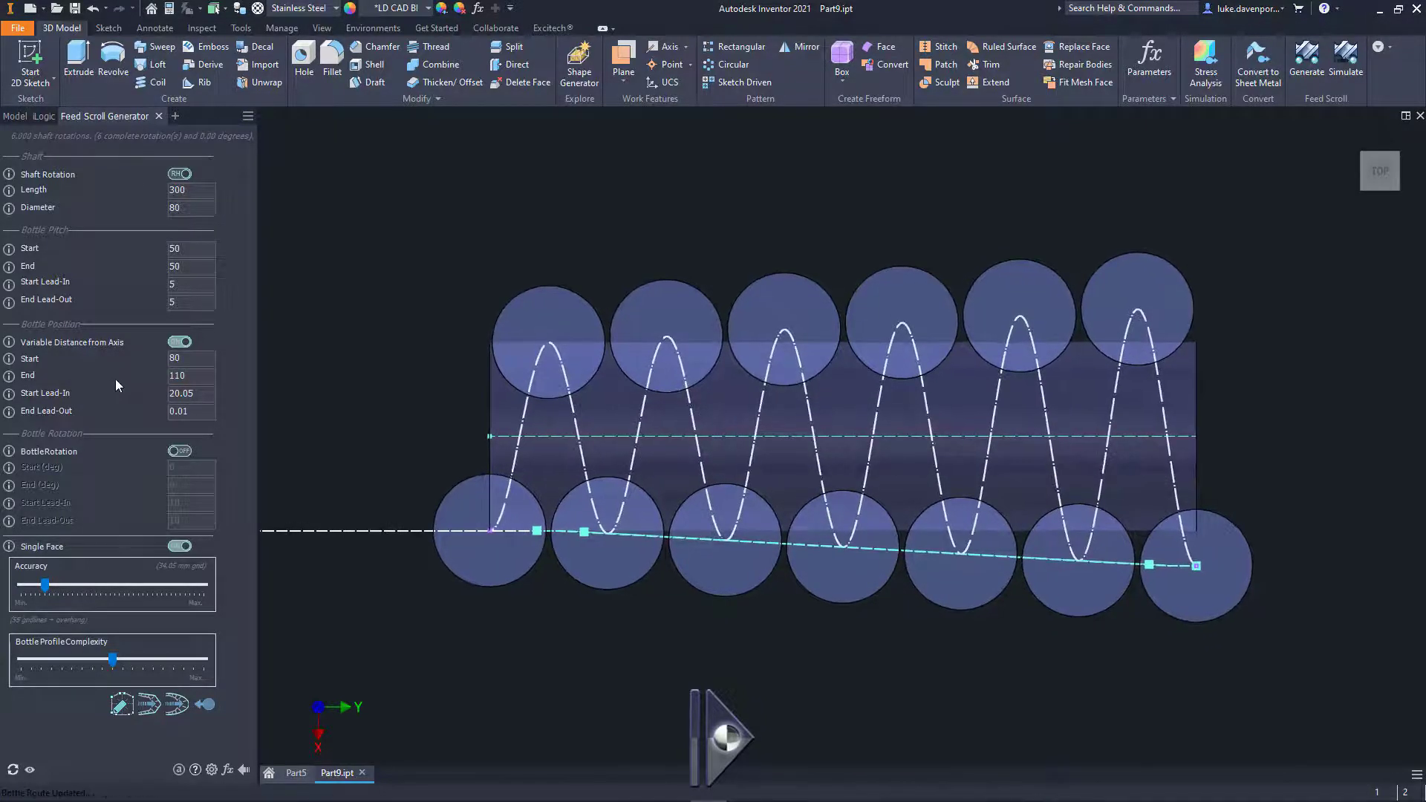
# Step: Set the bottle position's start lead-in to 50 and its end lead-out to 60
pyautogui.doubleClick(195, 394)
pyautogui.press('Return')
pyautogui.press('Tab')
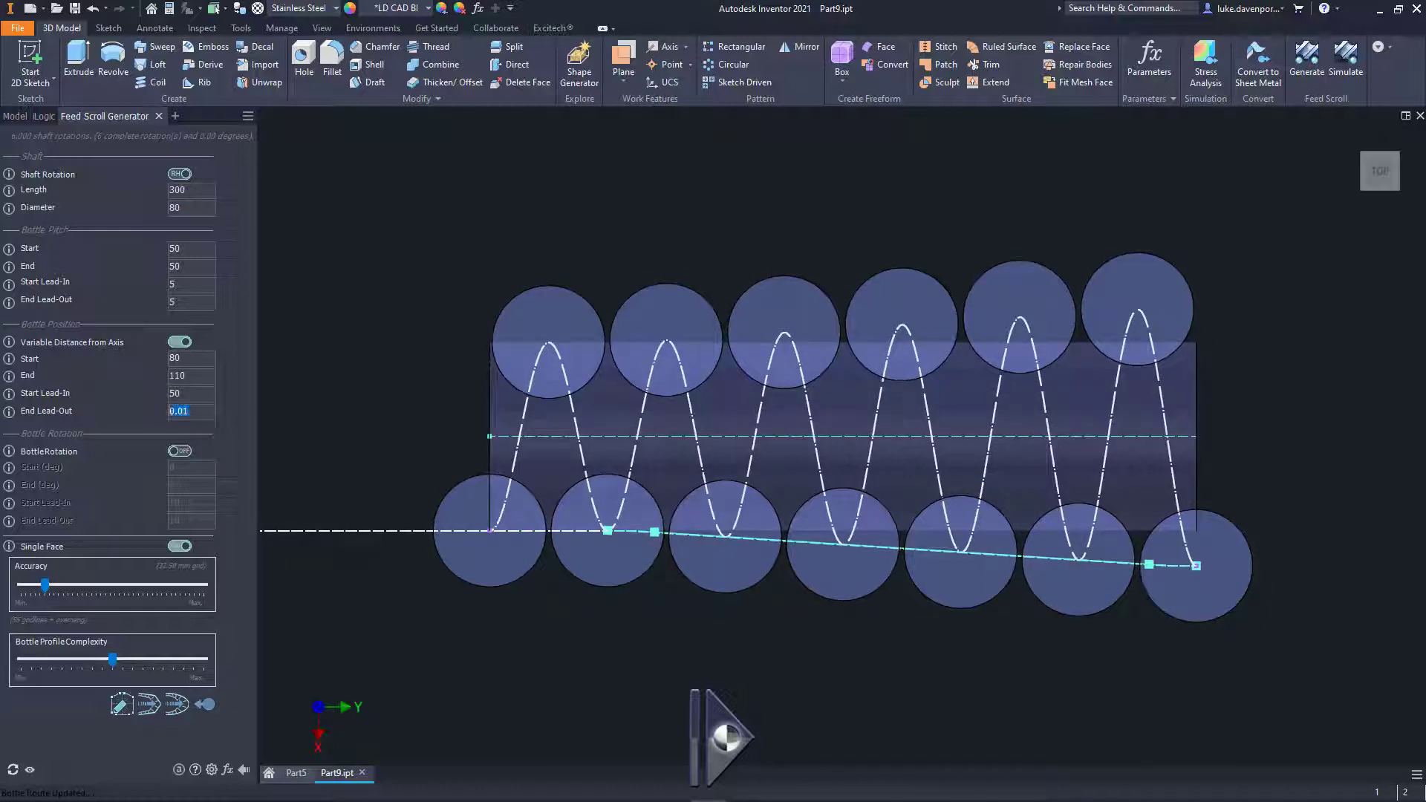
pyautogui.write('60')
pyautogui.press('Return')
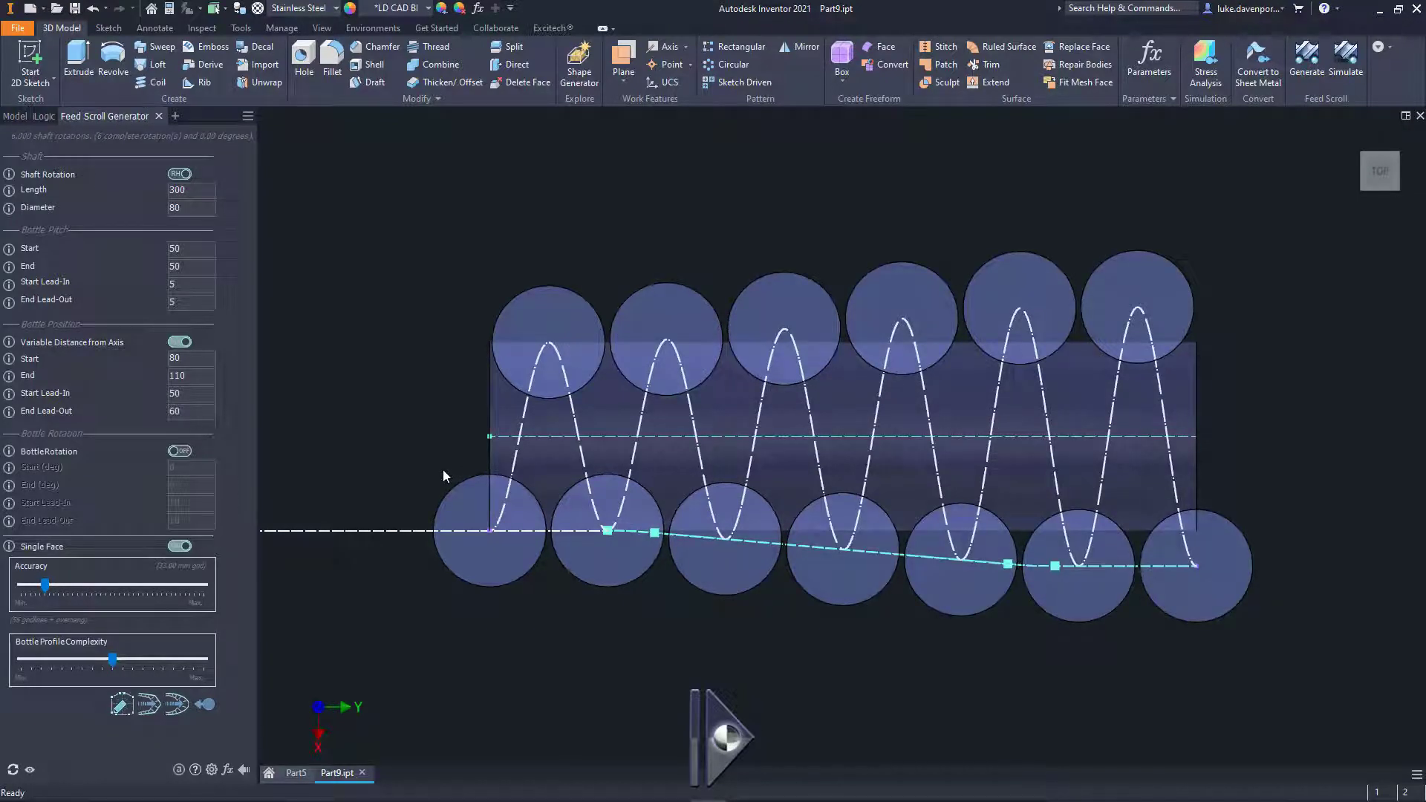
# Step: Turn on bottle rotation along the feed scroll
pyautogui.moveTo(399, 462); pyautogui.dragTo(382, 459, button='middle')
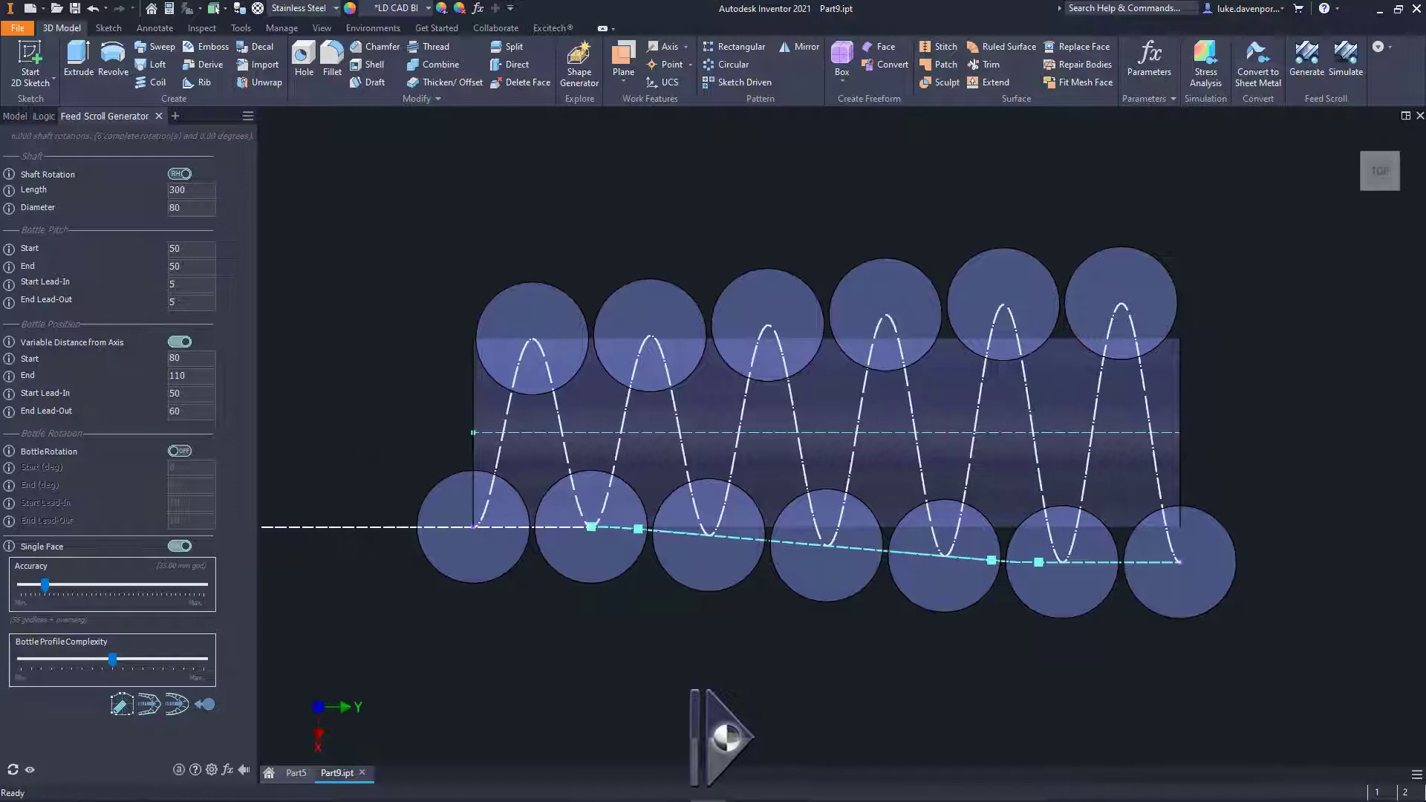
pyautogui.click(179, 453)
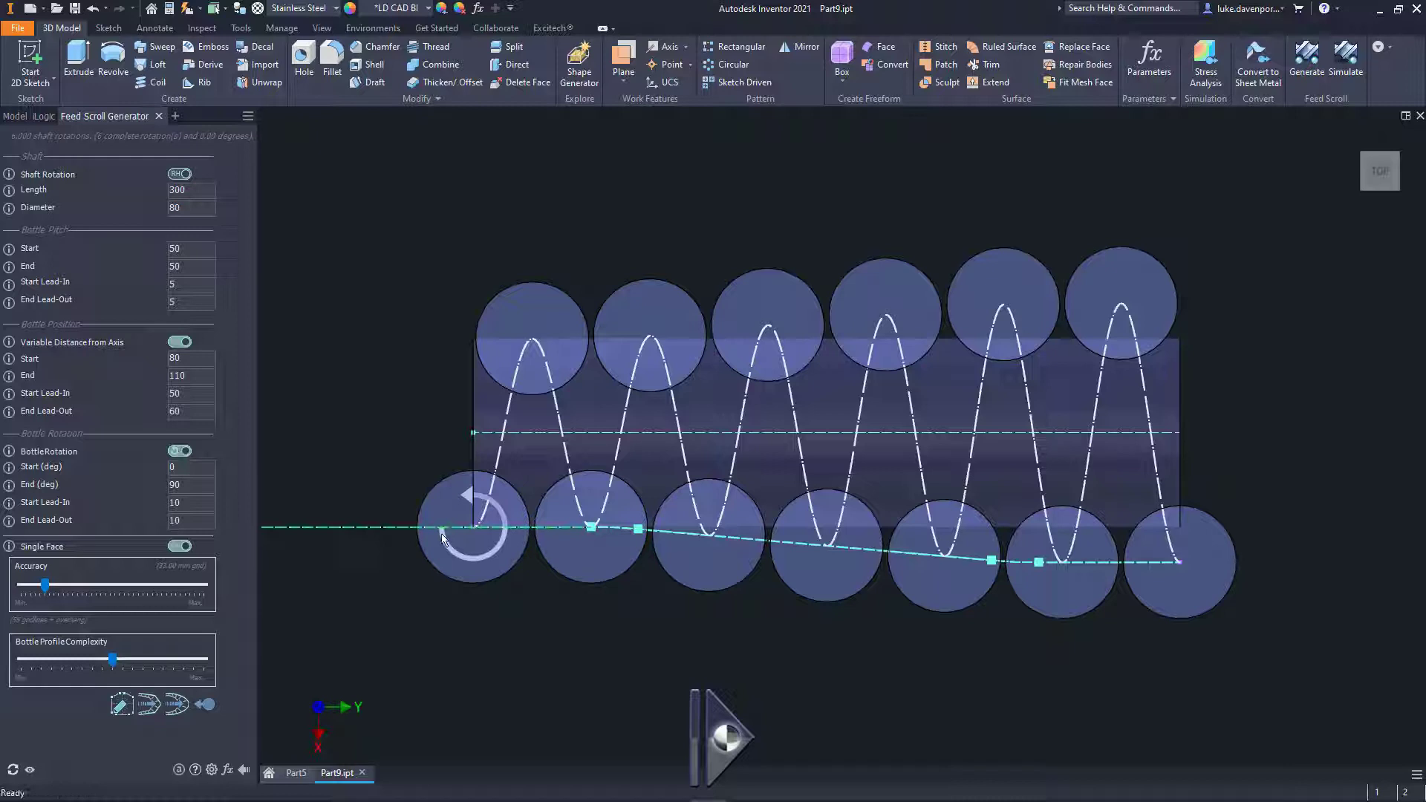
pyautogui.moveTo(425, 517); pyautogui.dragTo(445, 510, button='middle')
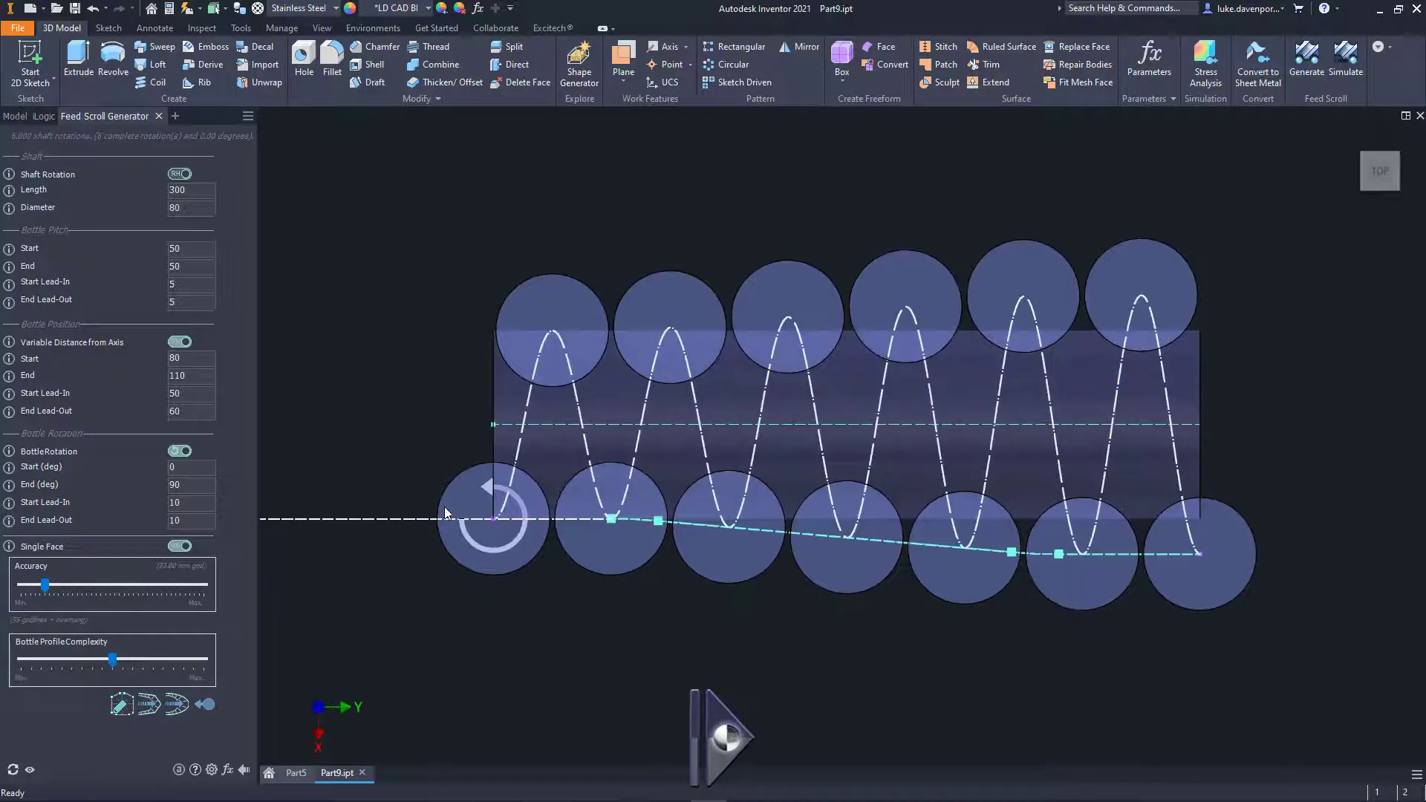
pyautogui.click(181, 451)
pyautogui.click(179, 451)
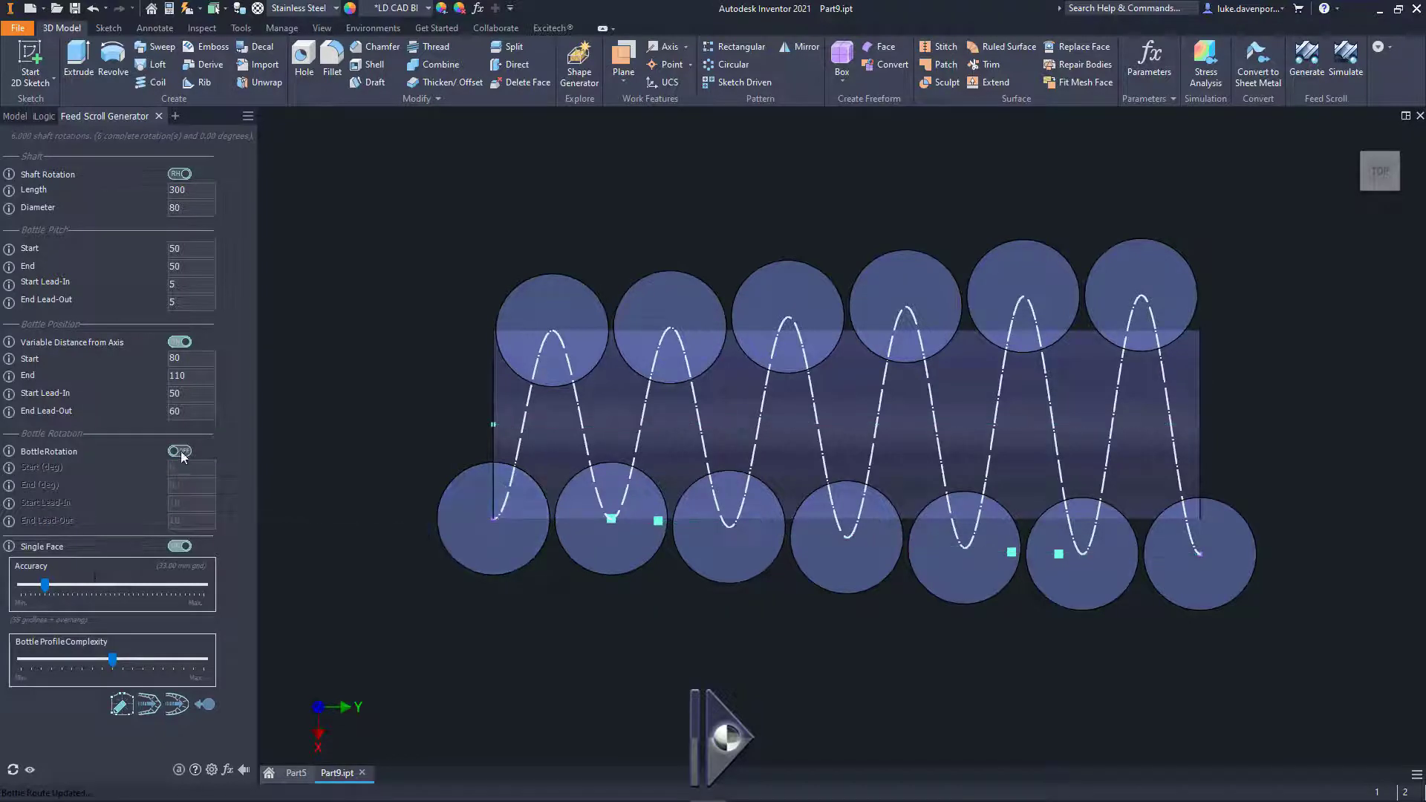
pyautogui.click(179, 451)
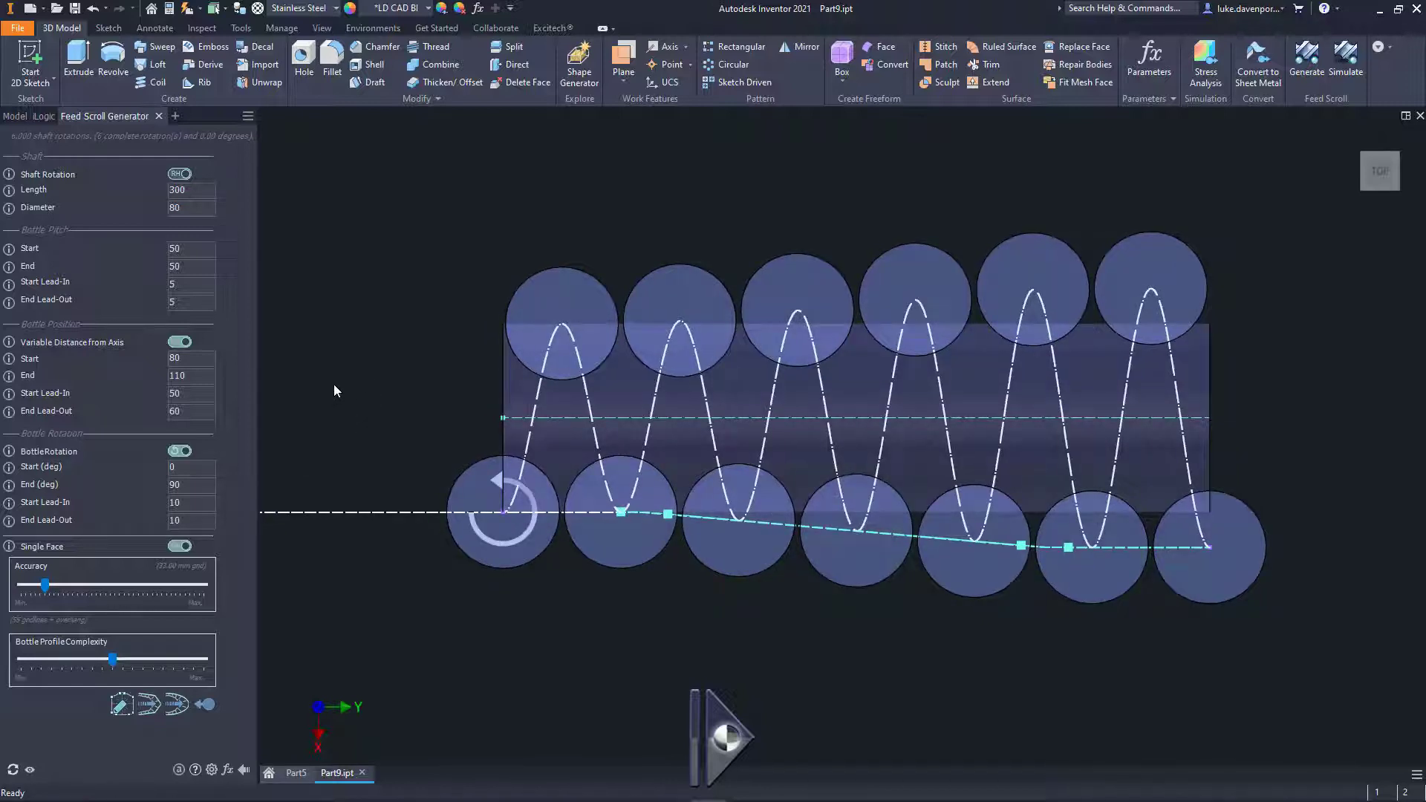
# Step: Open the bottle profile sketch for editing and delete the existing circle with its diameter dimension
pyautogui.click(123, 704)
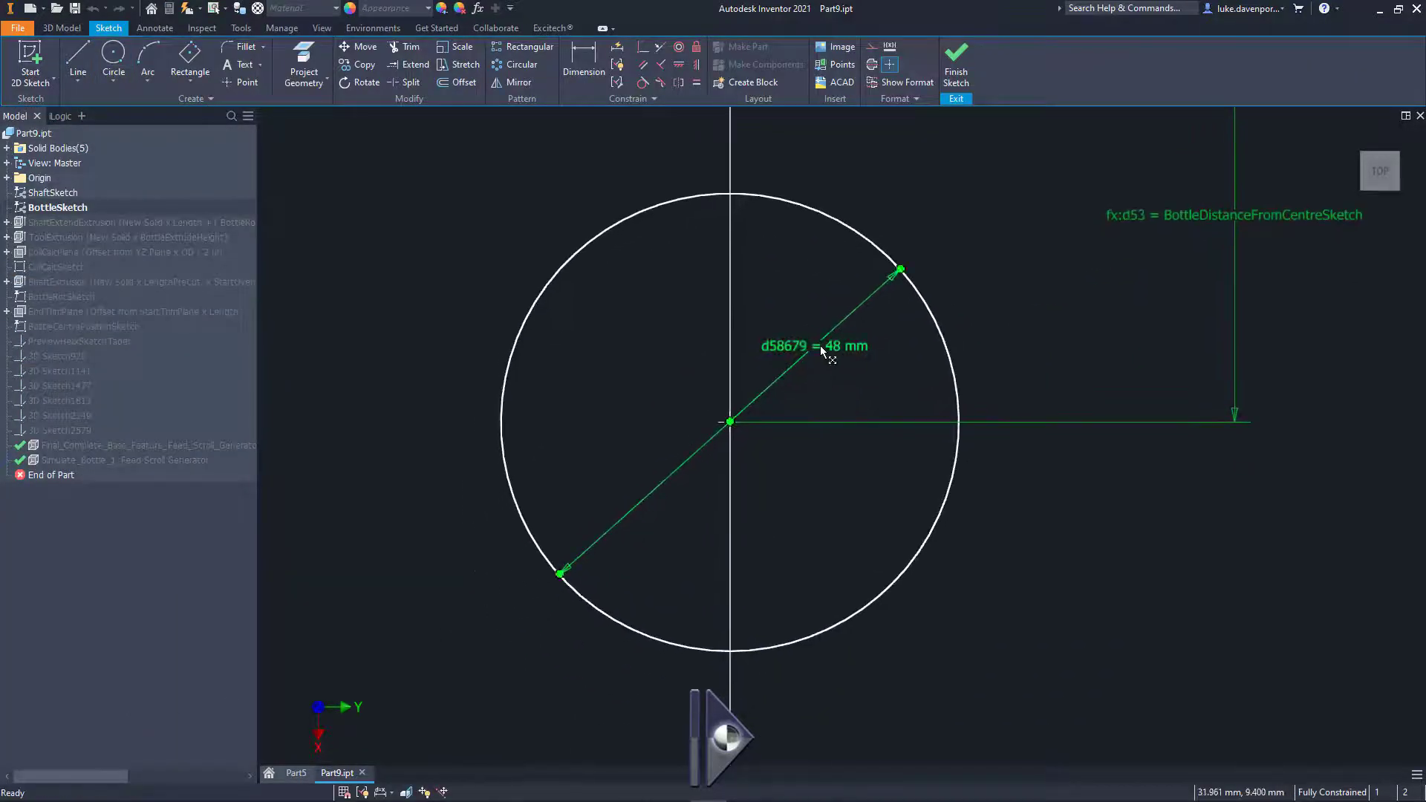
pyautogui.moveTo(452, 169); pyautogui.dragTo(1041, 661)
pyautogui.press('Delete')
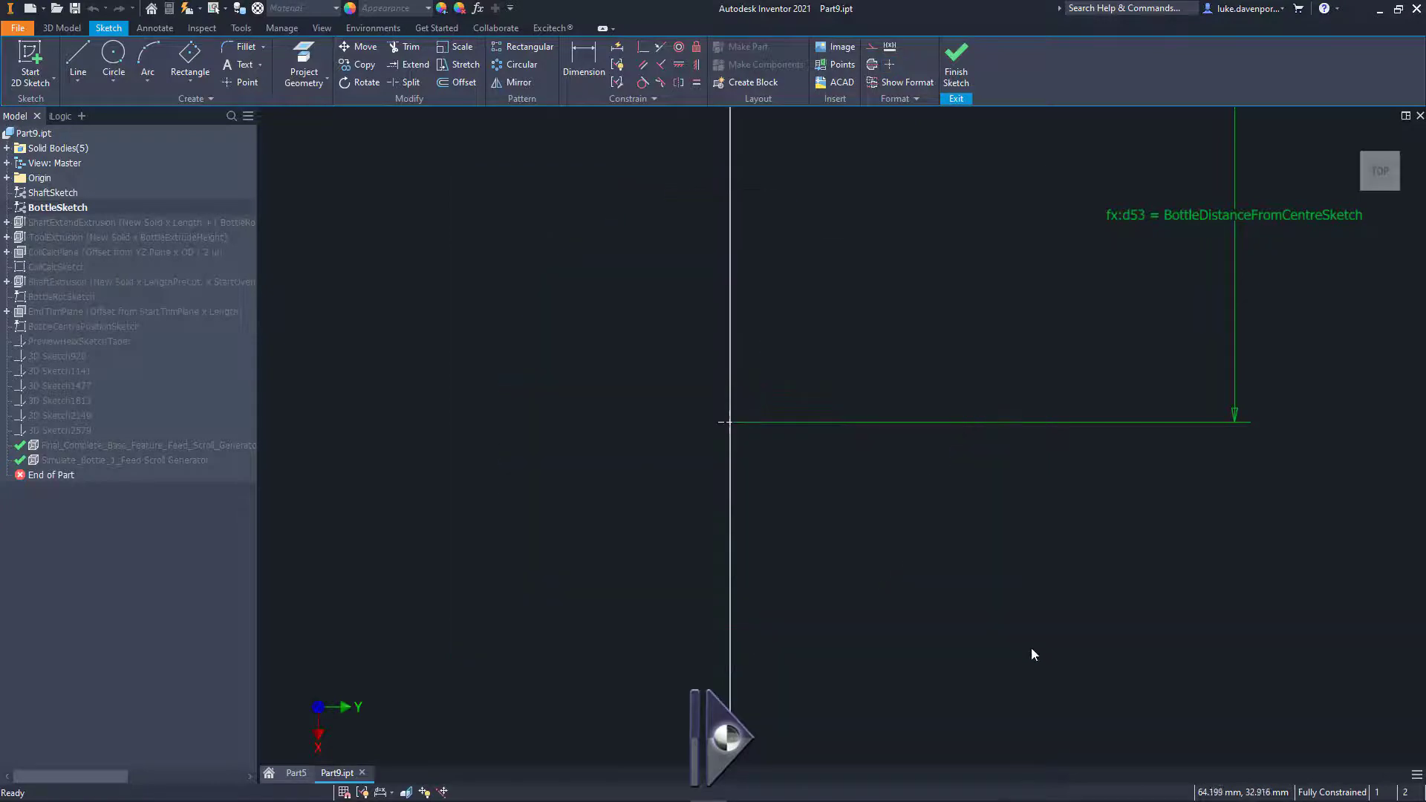
# Step: Draw a 45 by 35 mm rectangle centred on the bottle centre point
pyautogui.click(190, 59)
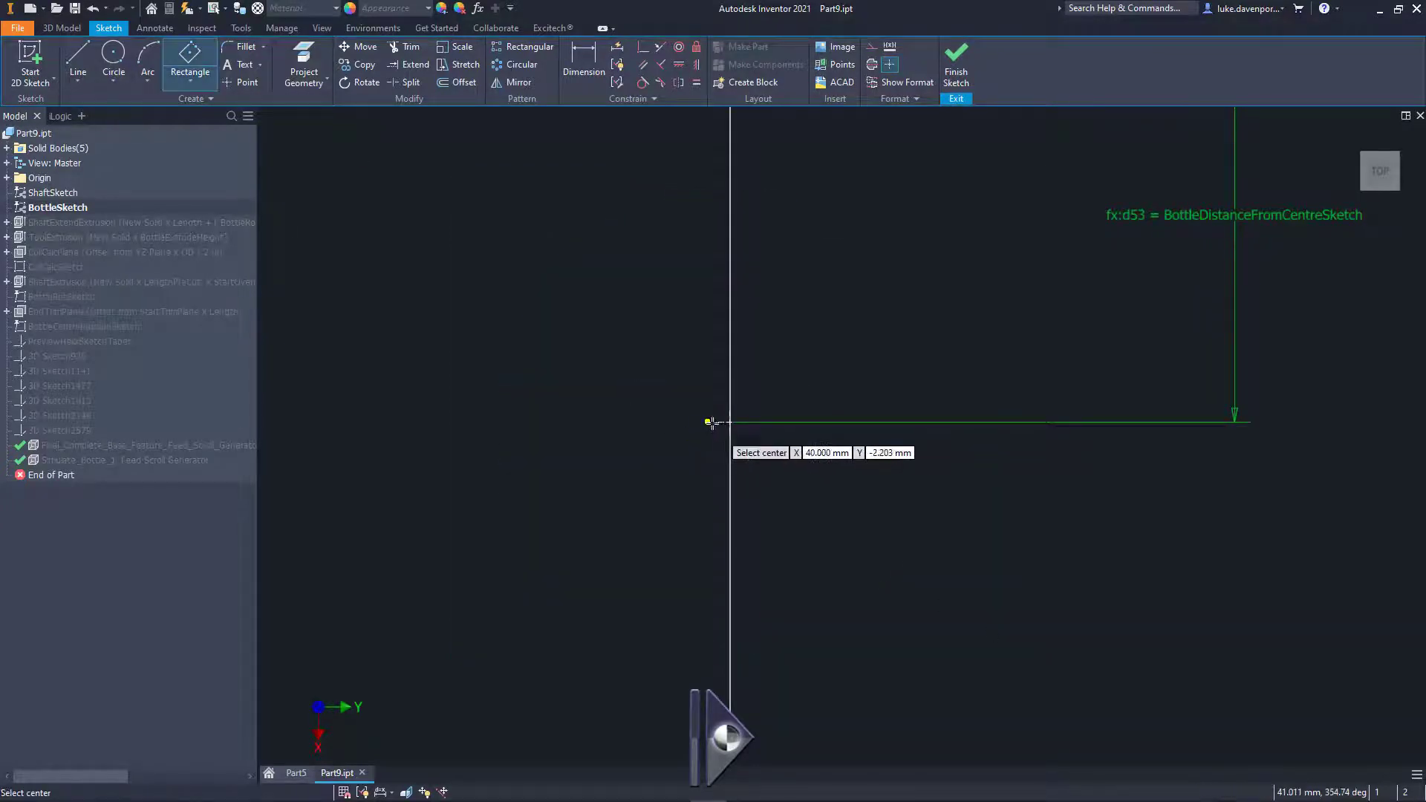
pyautogui.click(731, 422)
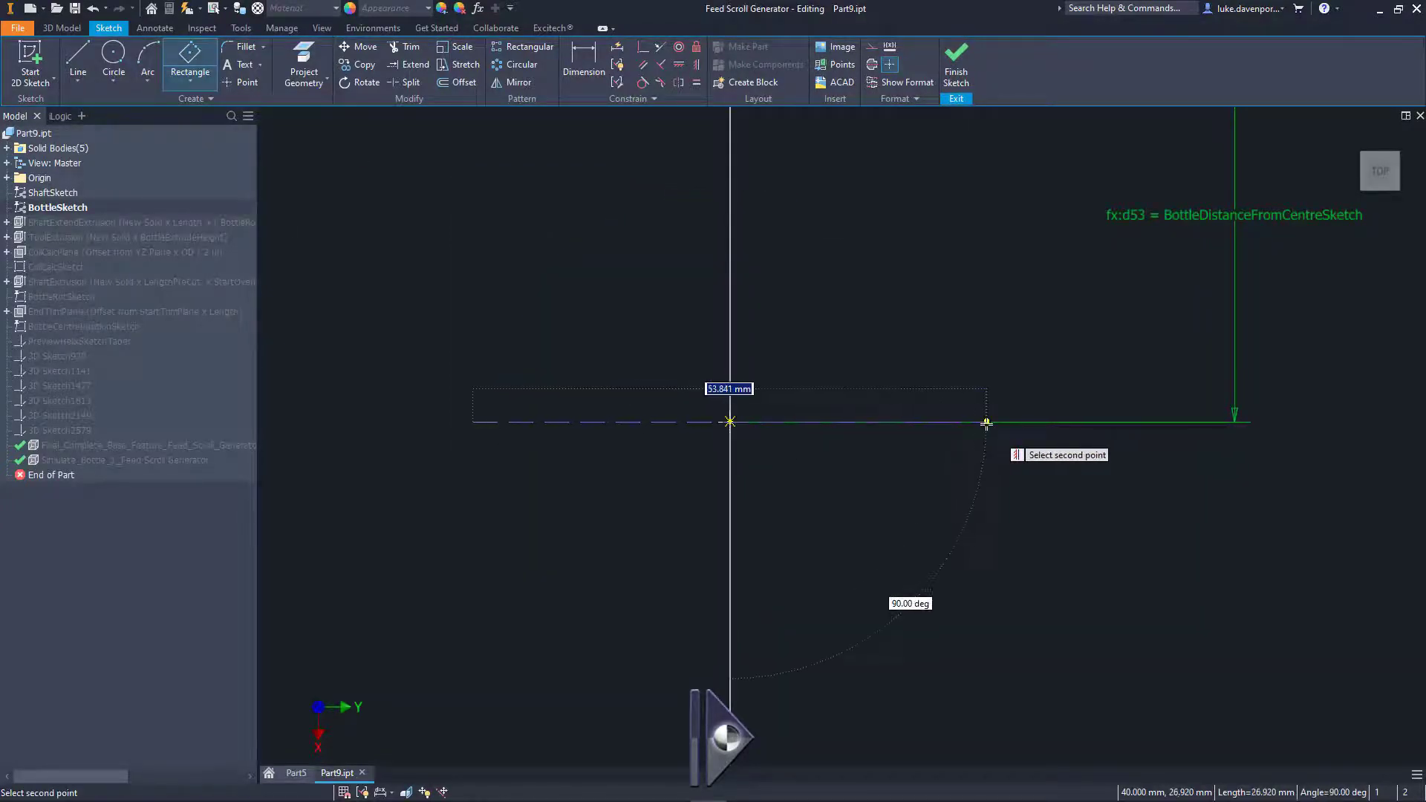
pyautogui.write('45')
pyautogui.press('Return')
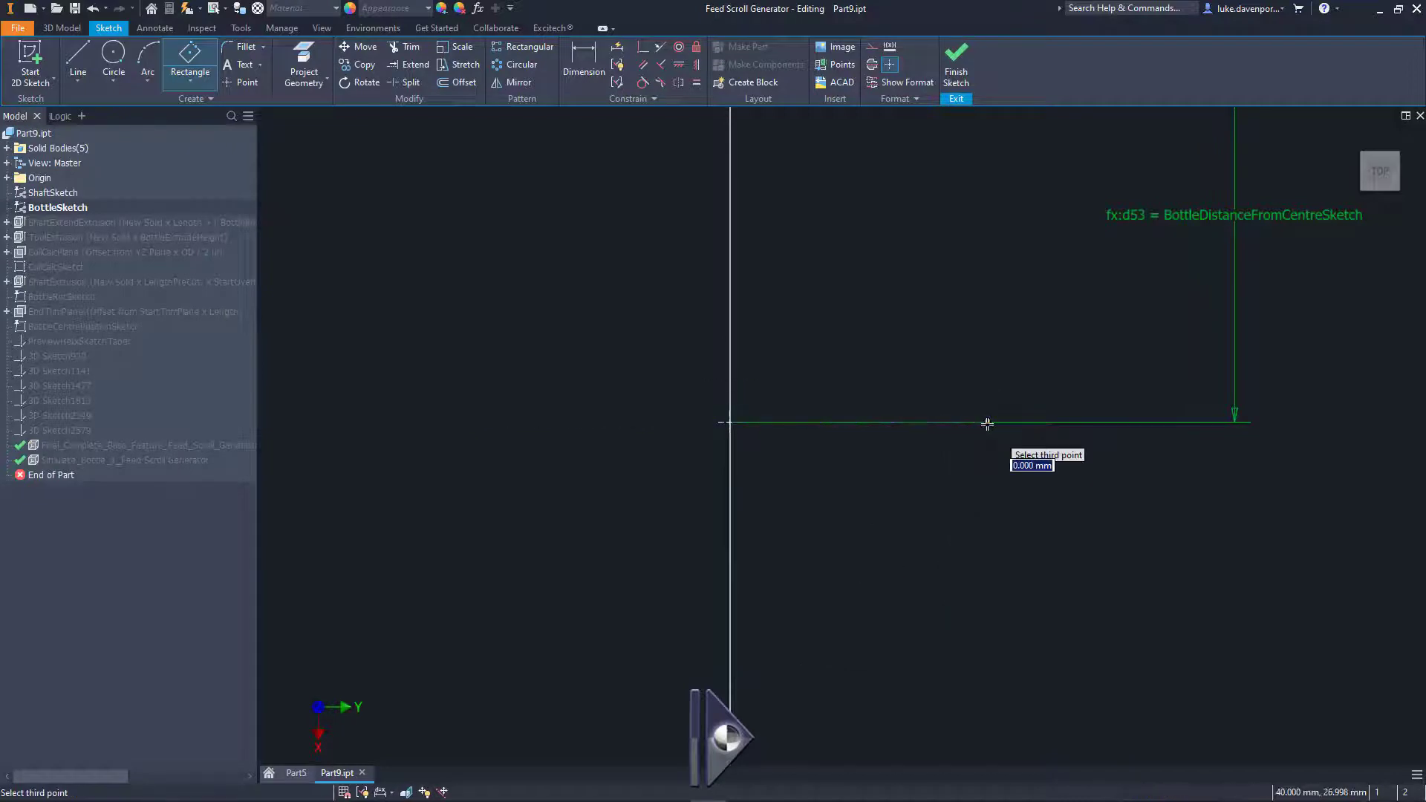
pyautogui.write('35')
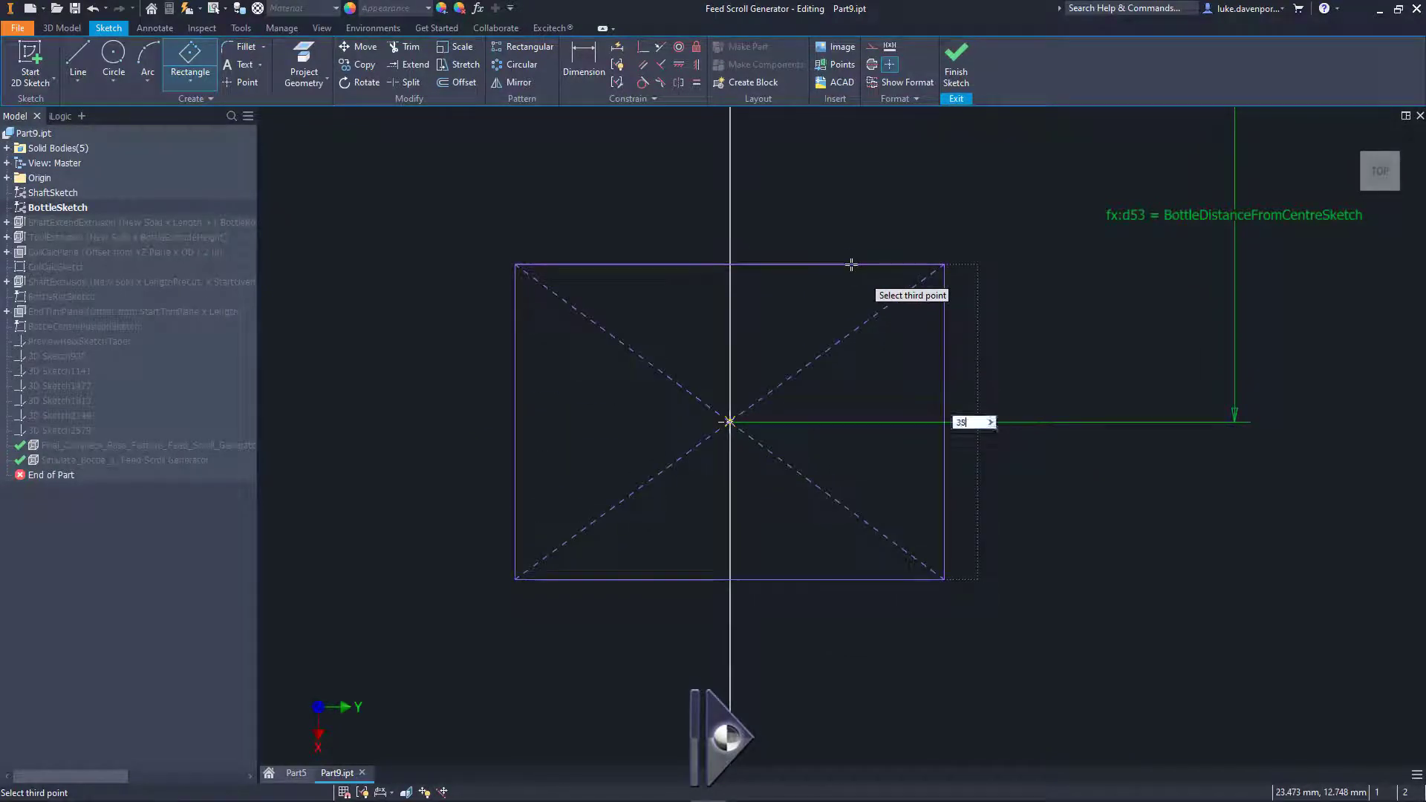
pyautogui.press('Return')
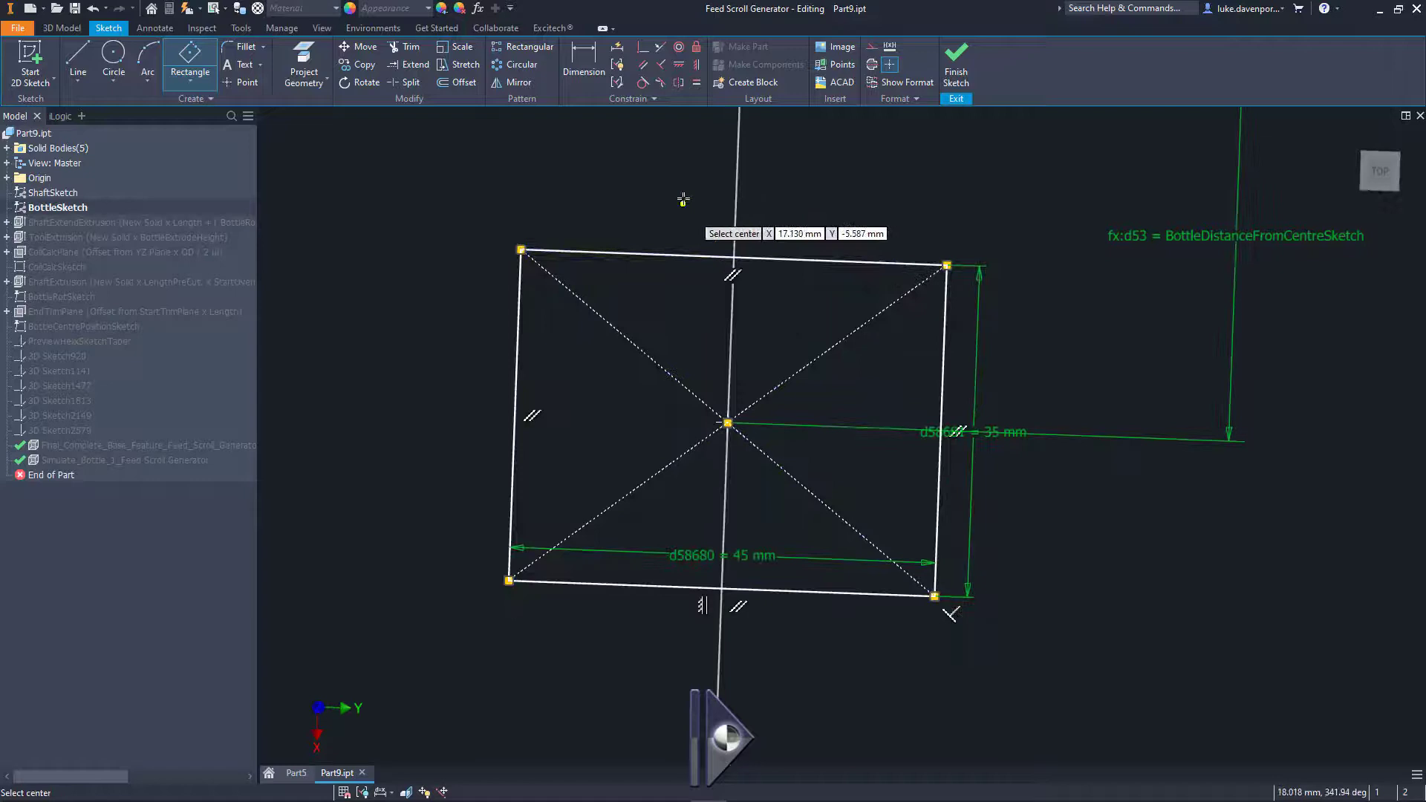
# Step: Round all four corners of the bottle rectangle with 10 mm fillets and finish the sketch
pyautogui.click(1380, 170)
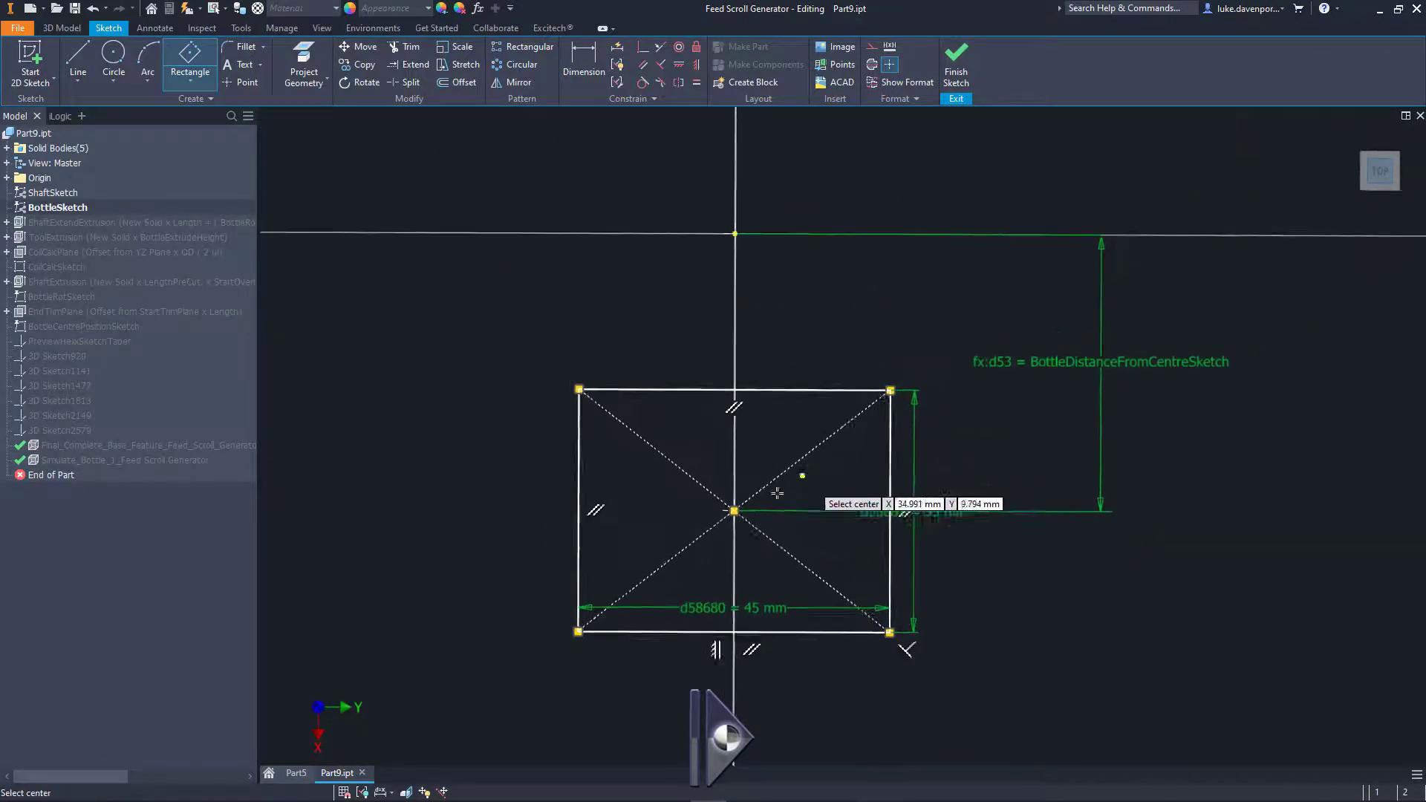
pyautogui.click(242, 46)
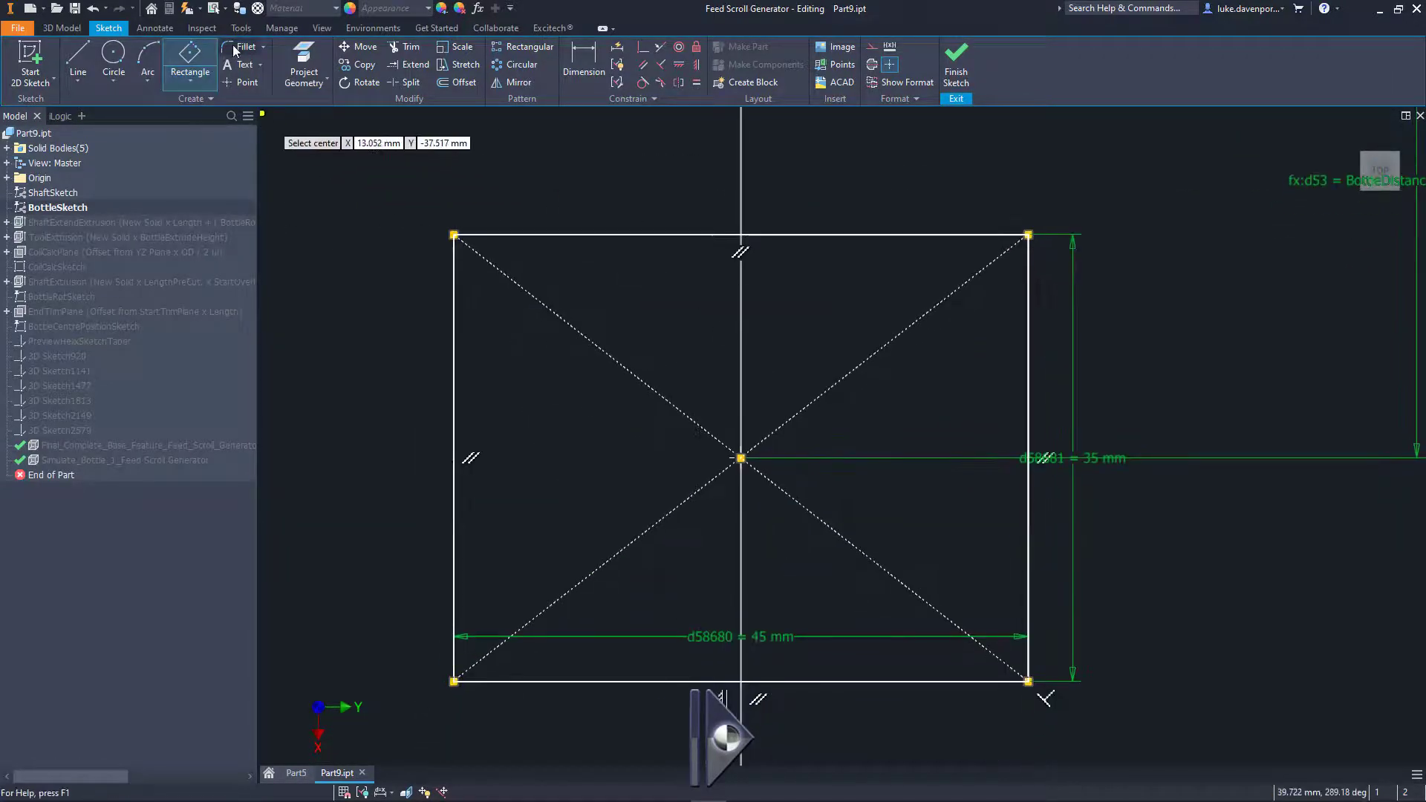
pyautogui.write('10')
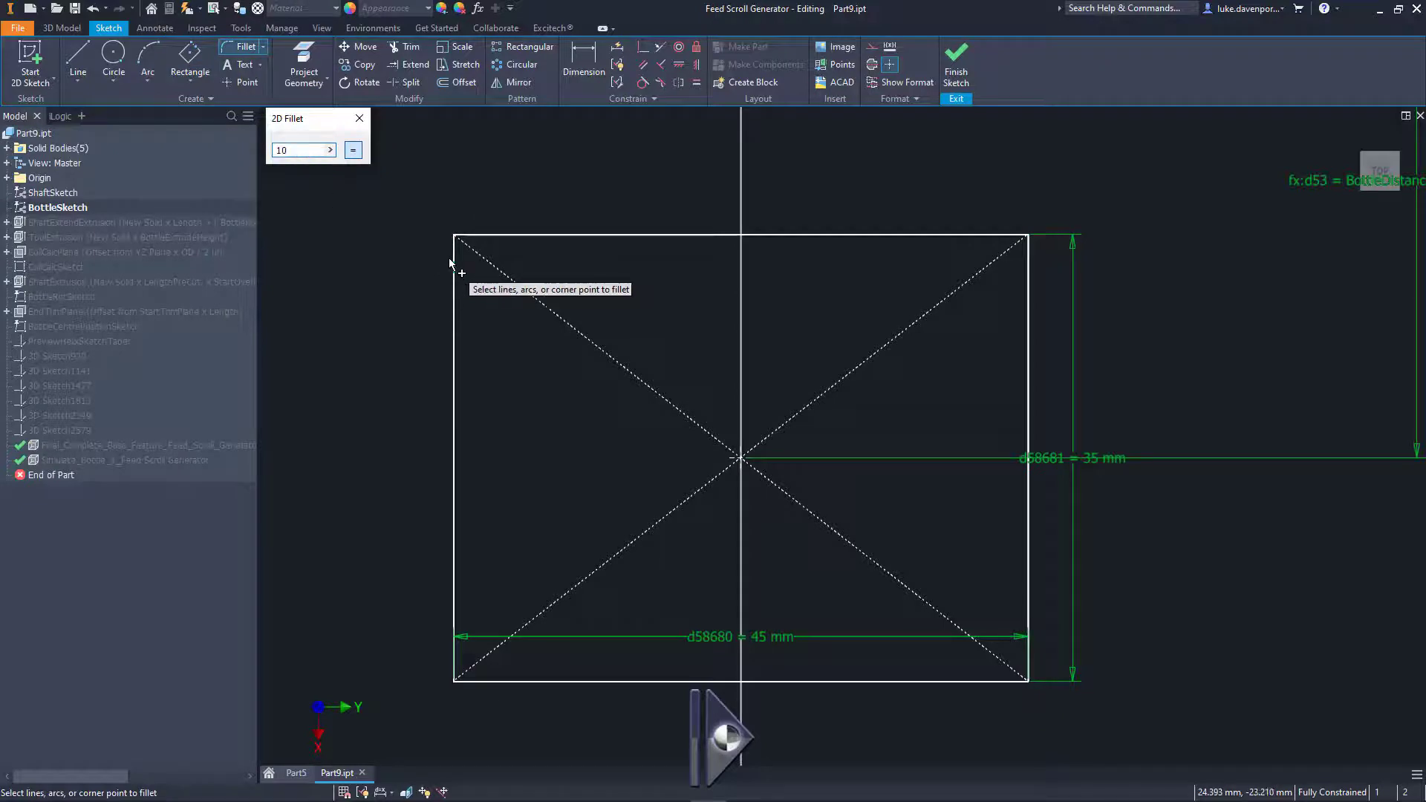
pyautogui.click(460, 262)
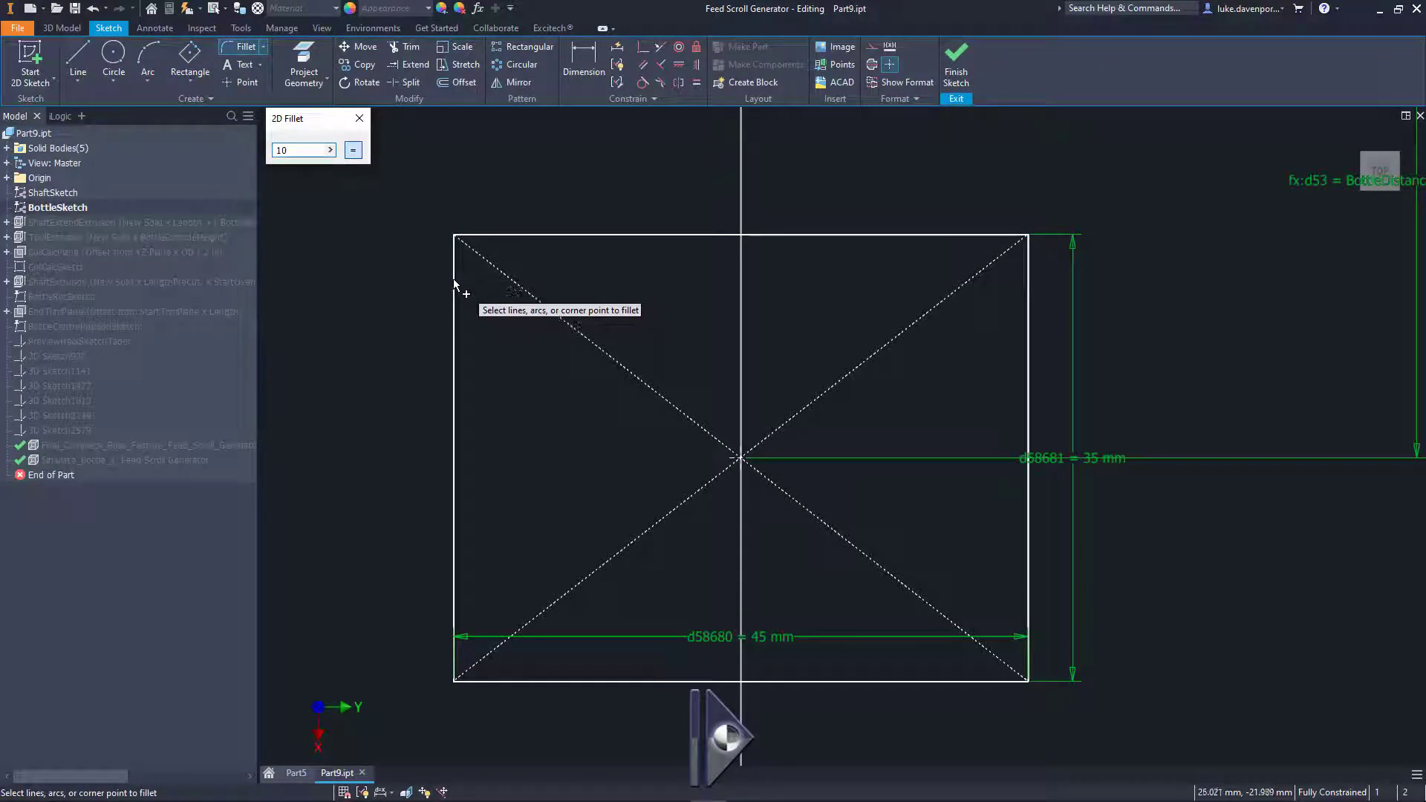
pyautogui.click(489, 236)
pyautogui.click(943, 236)
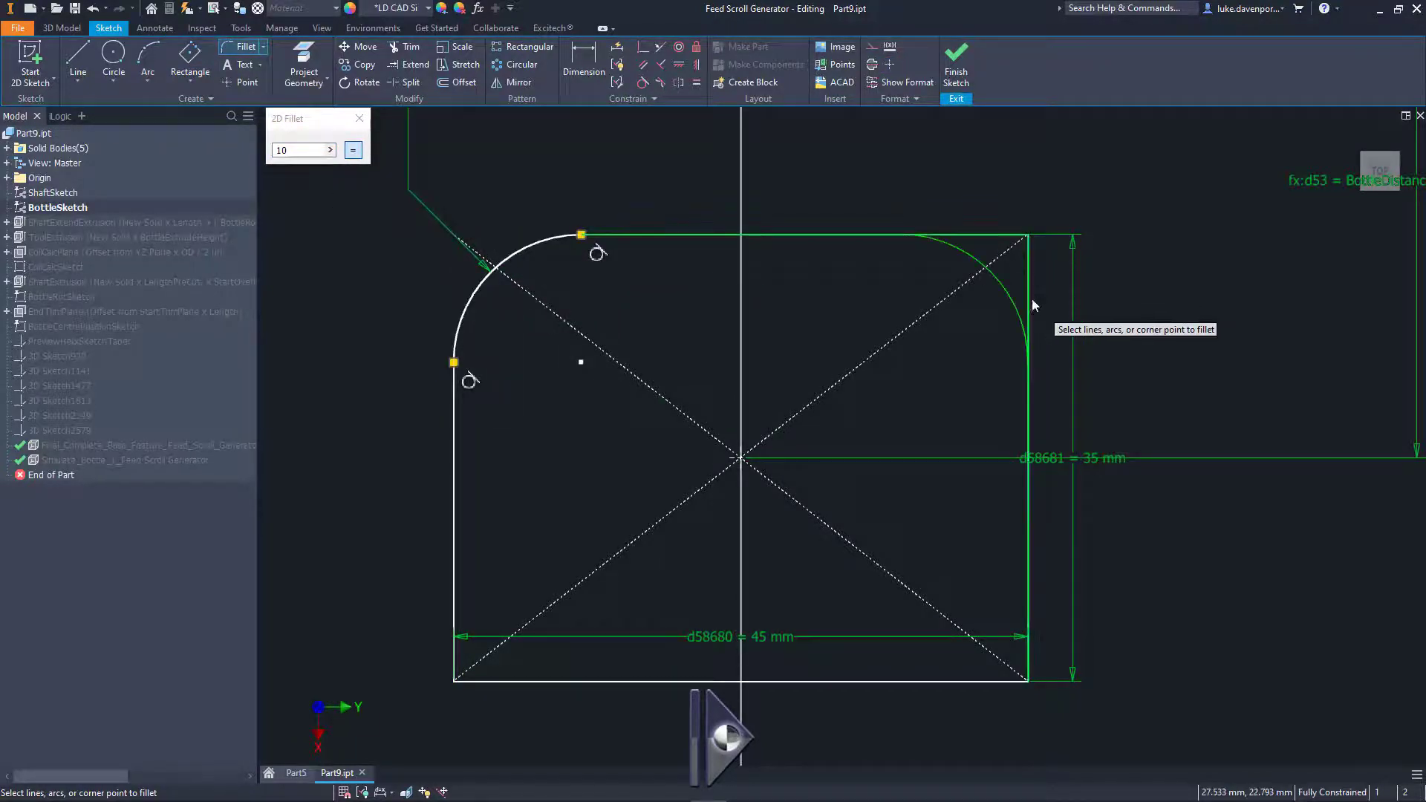
pyautogui.click(1029, 300)
pyautogui.click(1030, 624)
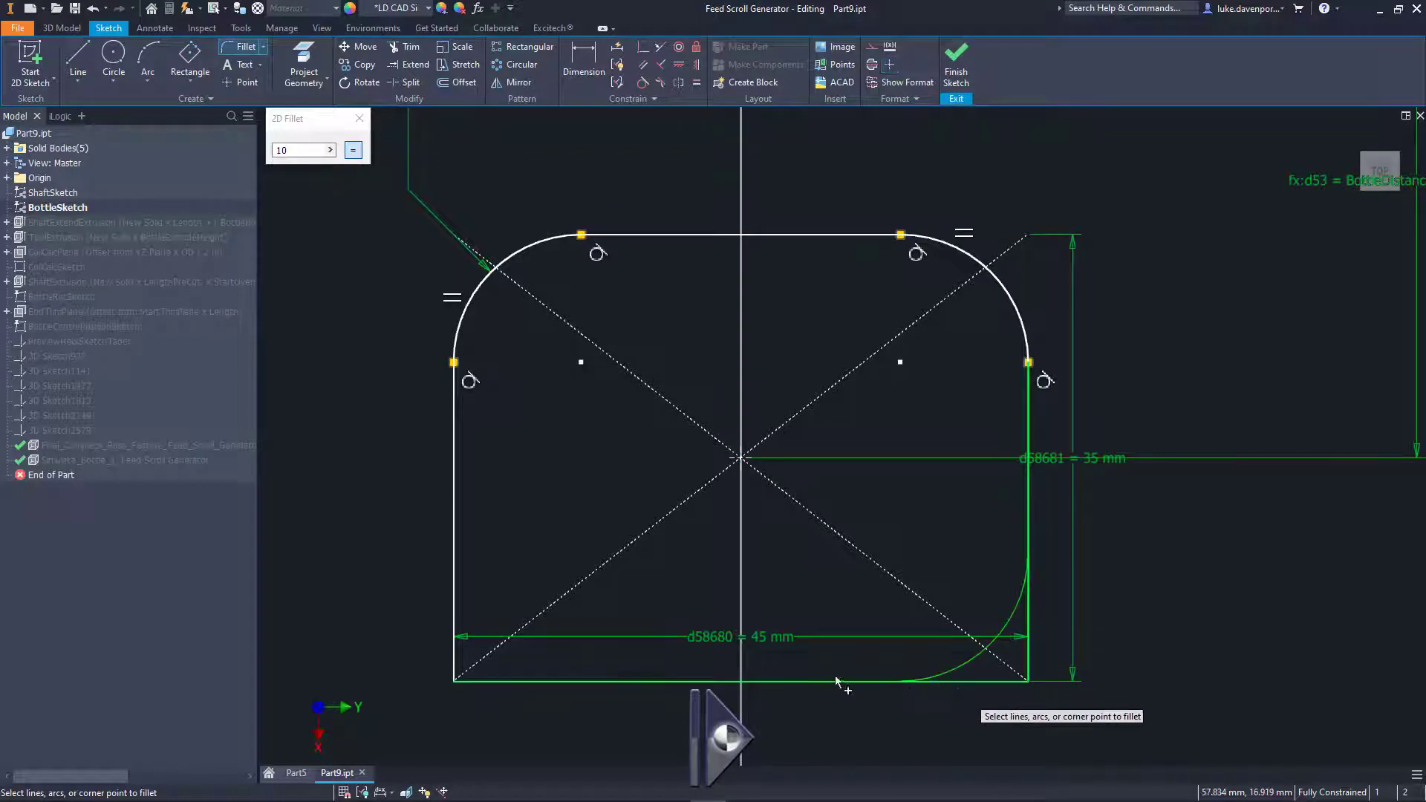
pyautogui.click(780, 681)
pyautogui.click(601, 681)
pyautogui.click(454, 620)
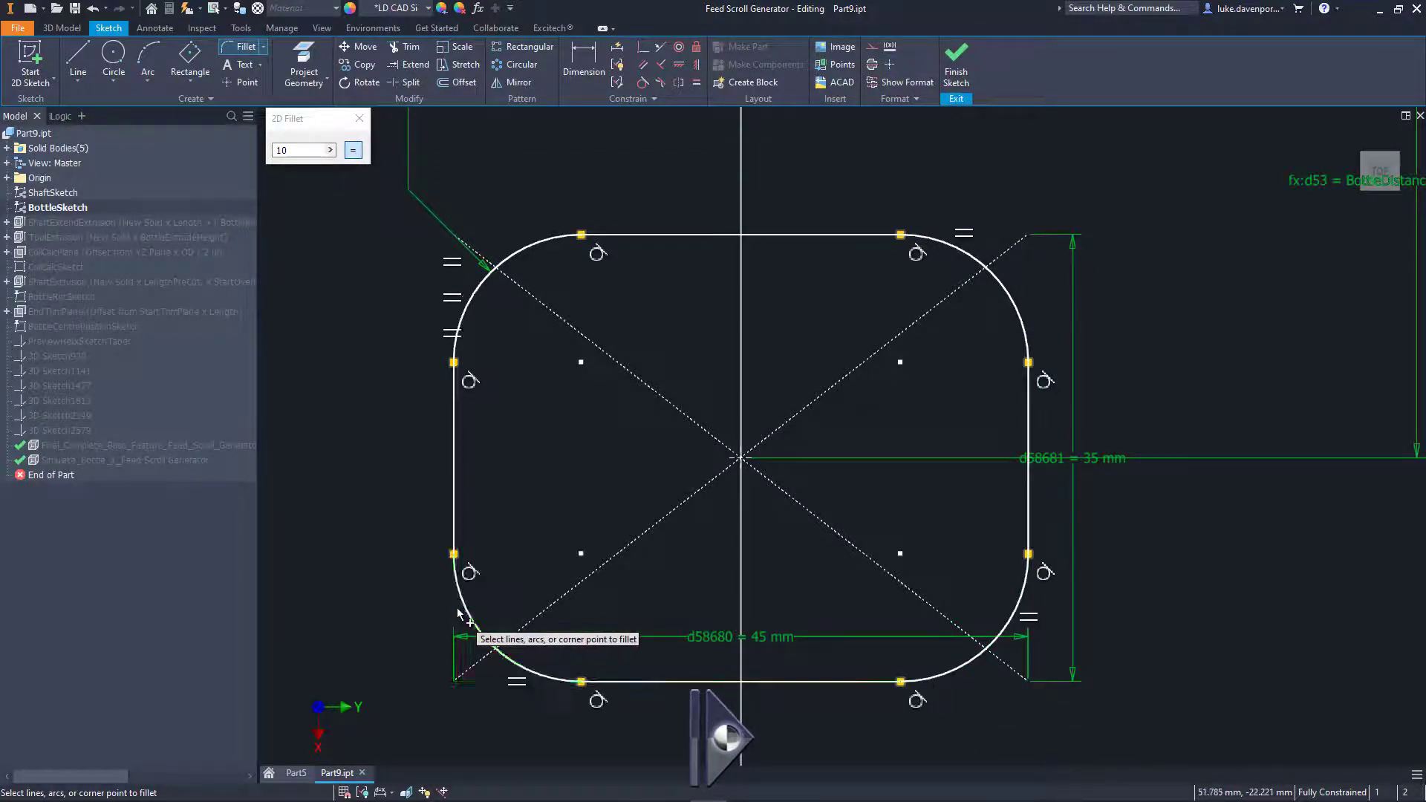
pyautogui.click(360, 118)
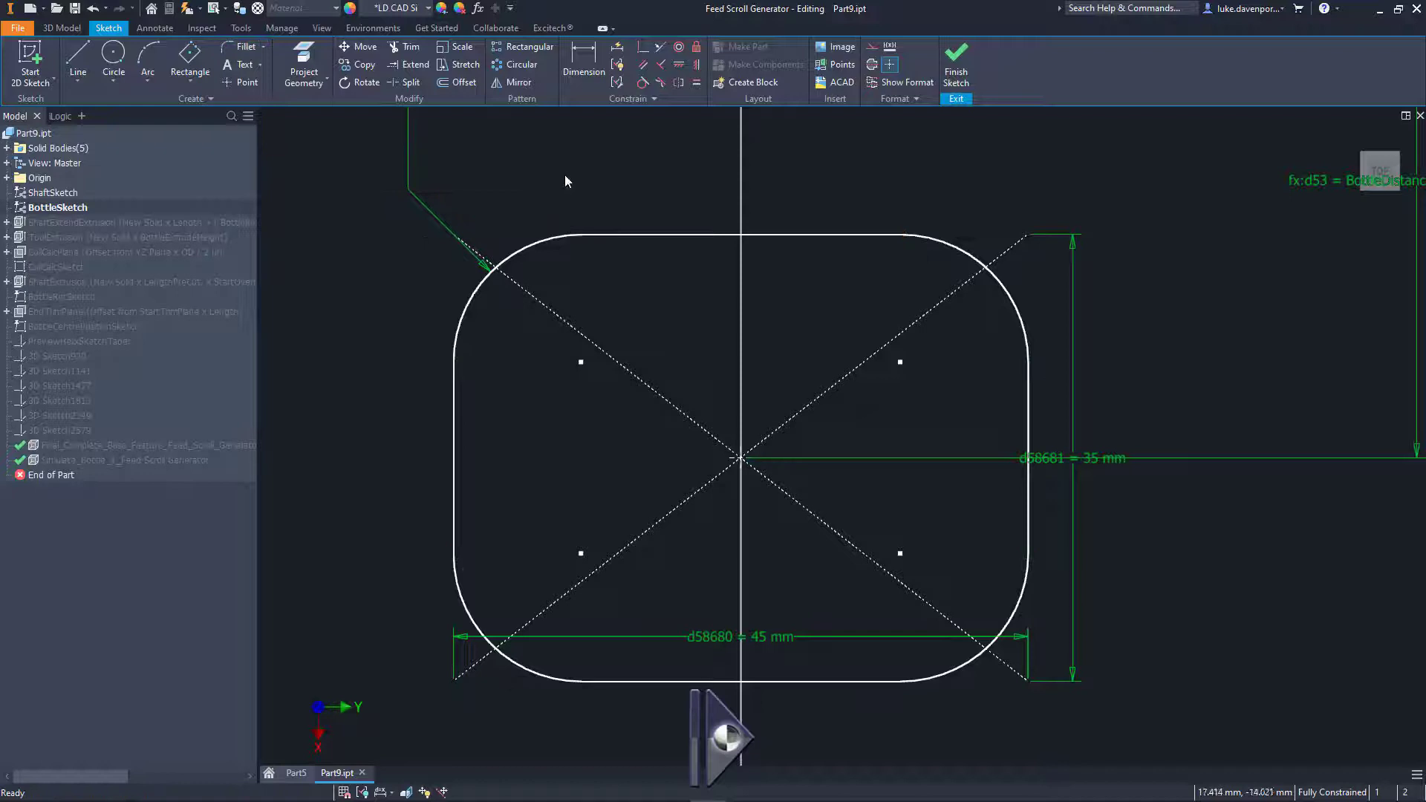
pyautogui.click(962, 67)
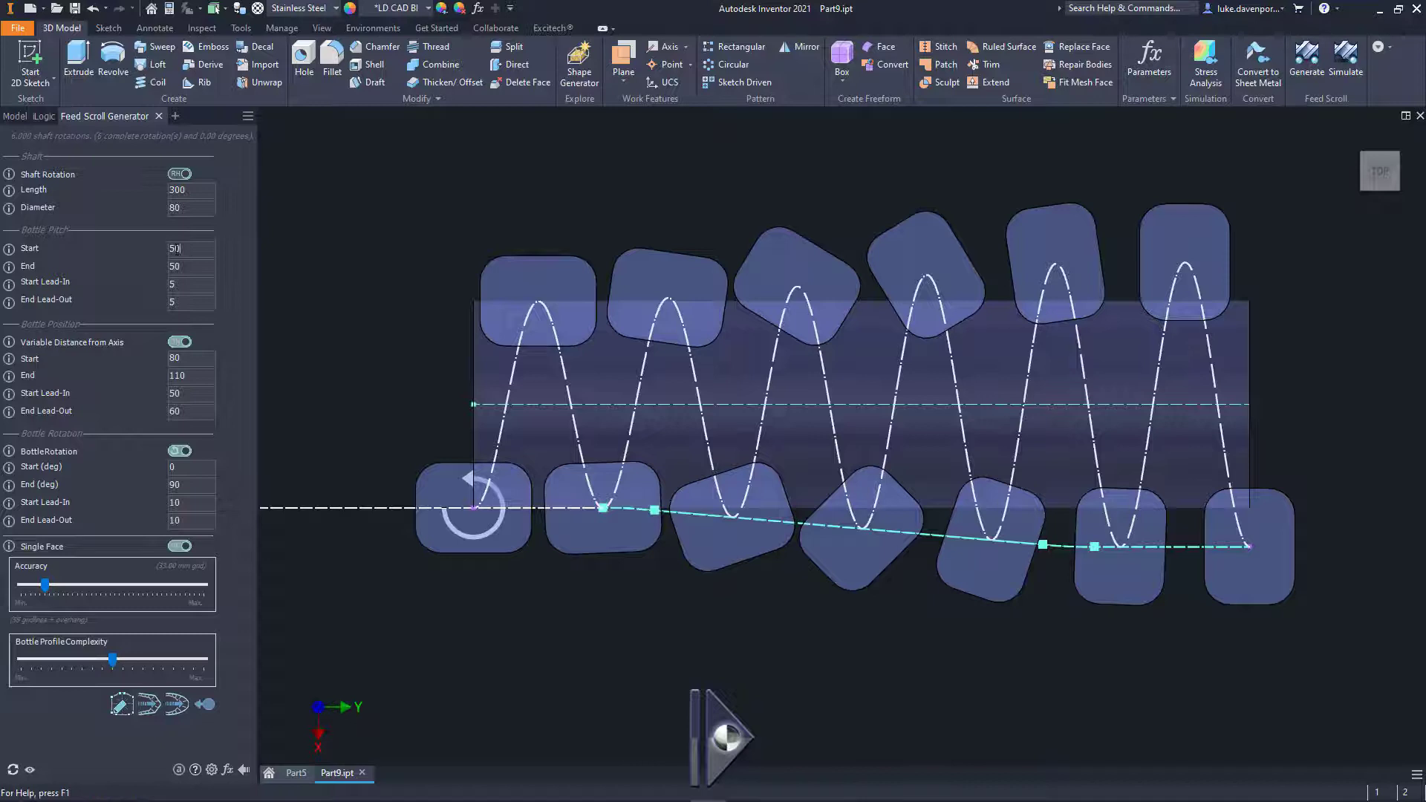
# Step: Set the bottle pitch to 45 at the start and 80 at the end
pyautogui.press('BackSpace')
pyautogui.press('BackSpace')
pyautogui.write('45')
pyautogui.press('Return')
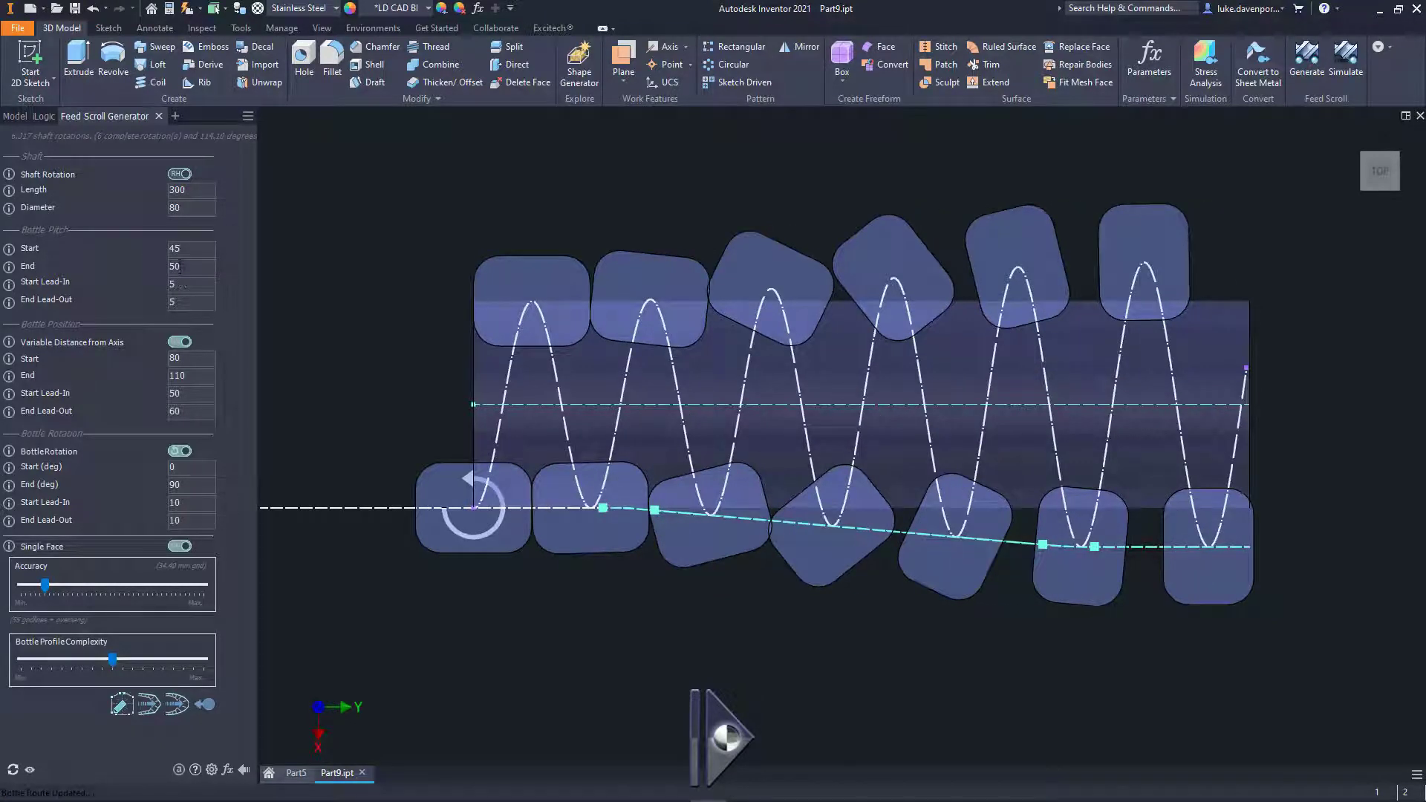
pyautogui.doubleClick(178, 267)
pyautogui.write('80')
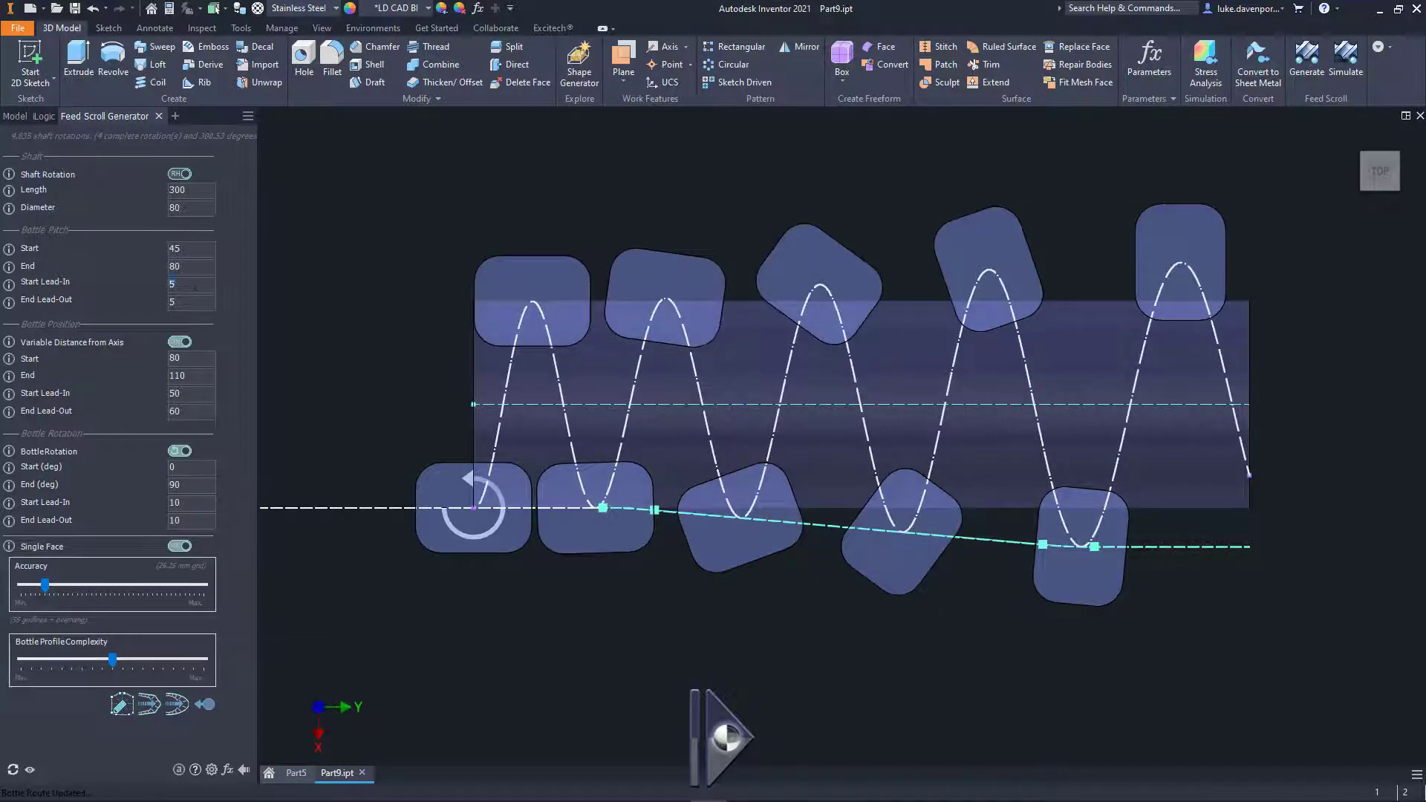
# Step: Set the bottle pitch start lead-in to 45 and the shaft length to 400
pyautogui.click(144, 279)
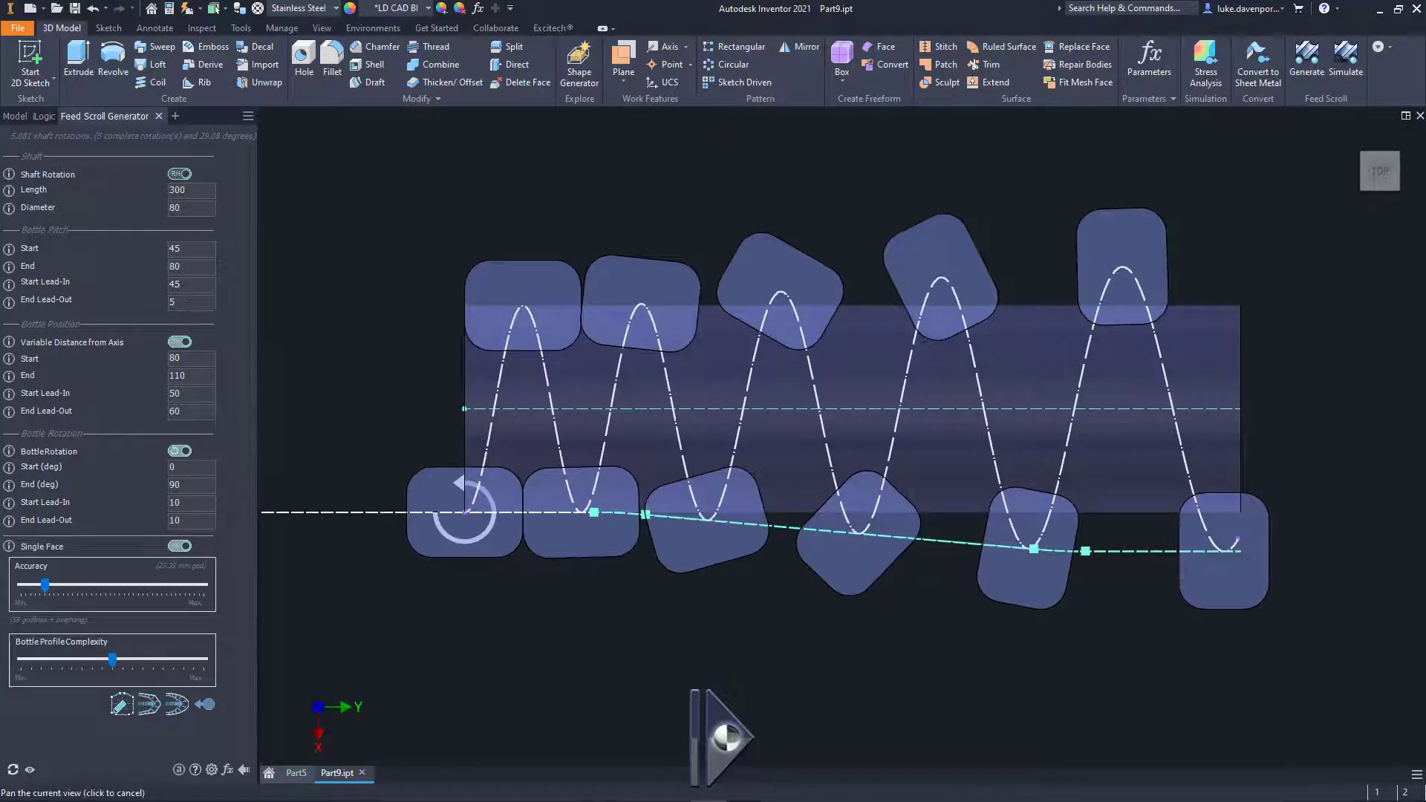
pyautogui.doubleClick(195, 189)
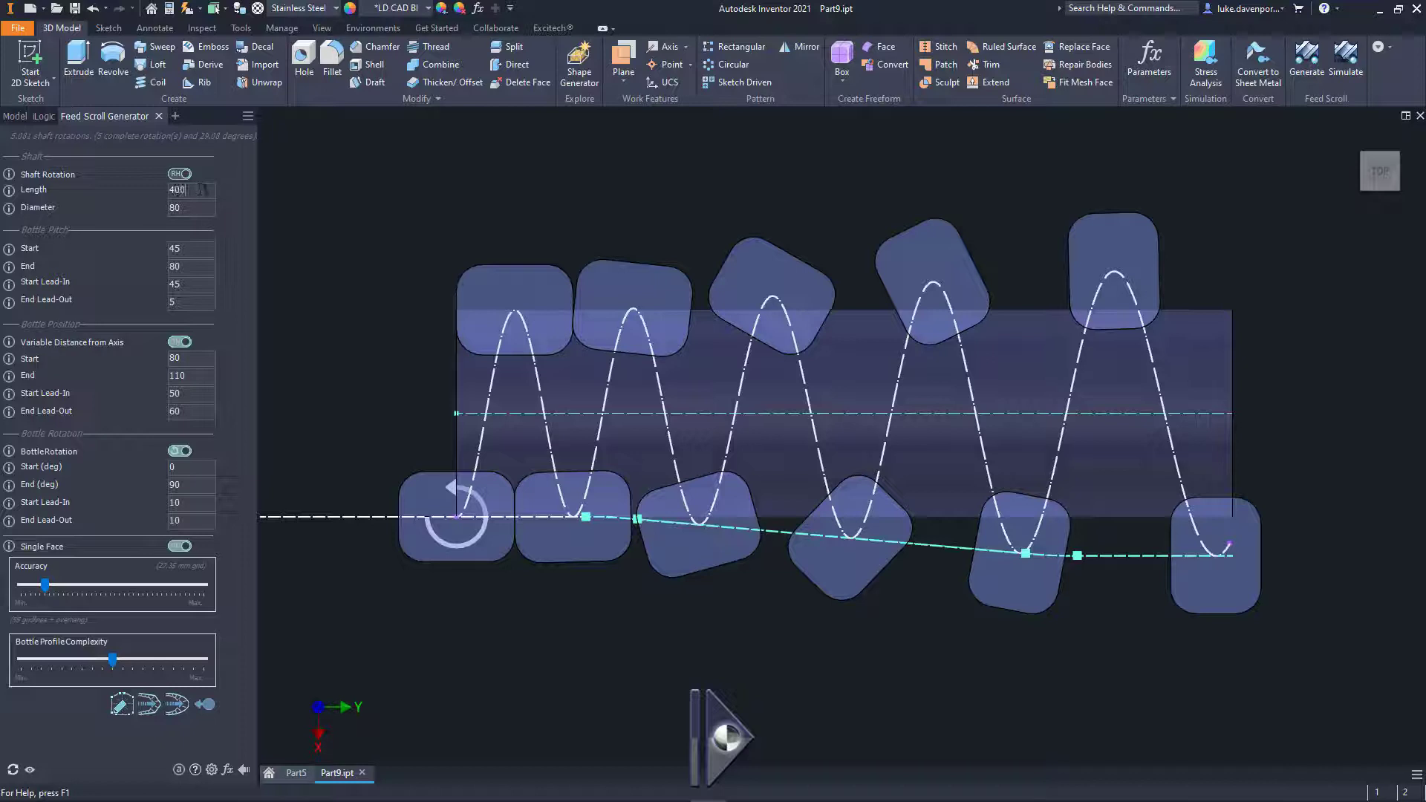
pyautogui.write('400')
pyautogui.press('Return')
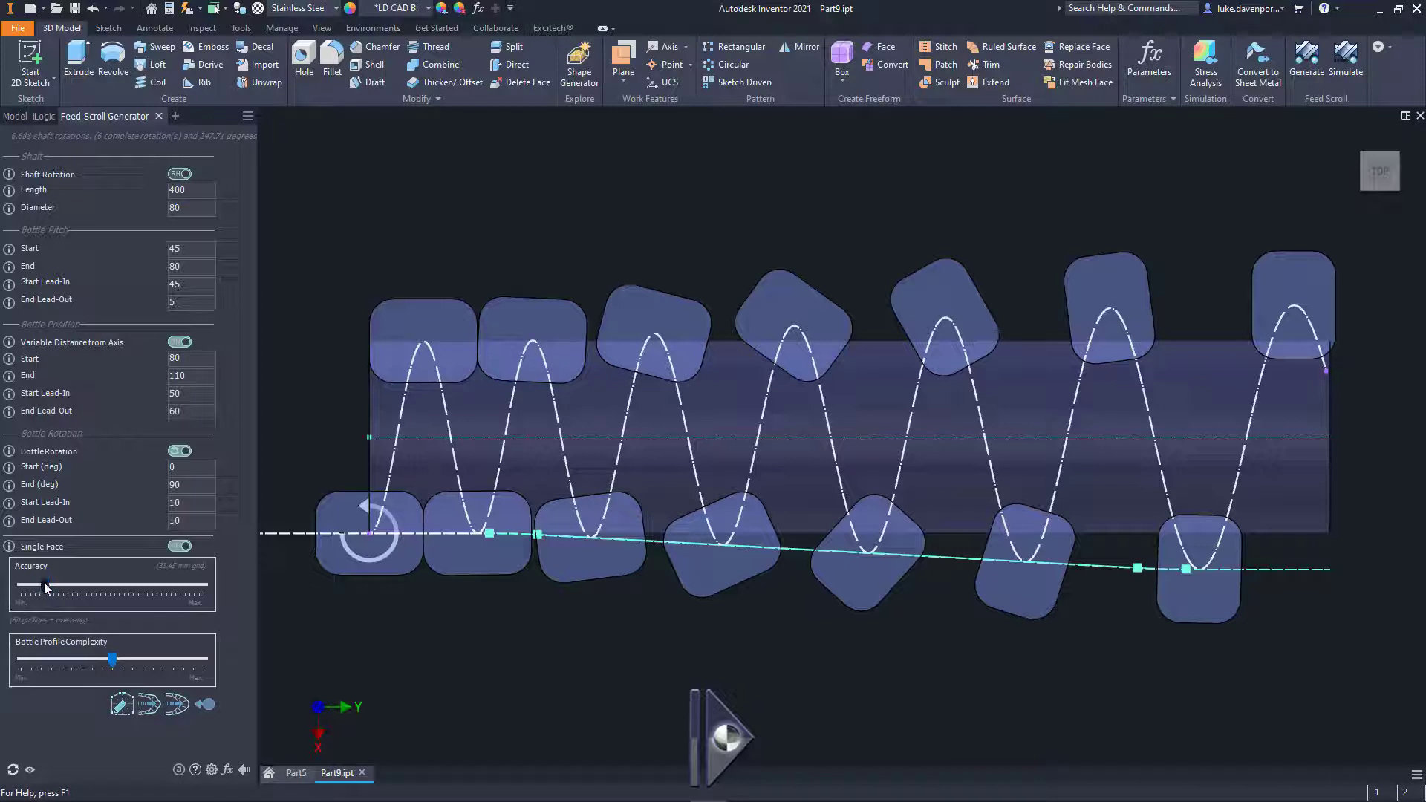
# Step: Raise the accuracy to about the middle and the bottle profile complexity to about four fifths, and generate the feed scroll
pyautogui.moveTo(44, 584); pyautogui.dragTo(108, 588)
pyautogui.moveTo(115, 660); pyautogui.dragTo(175, 667)
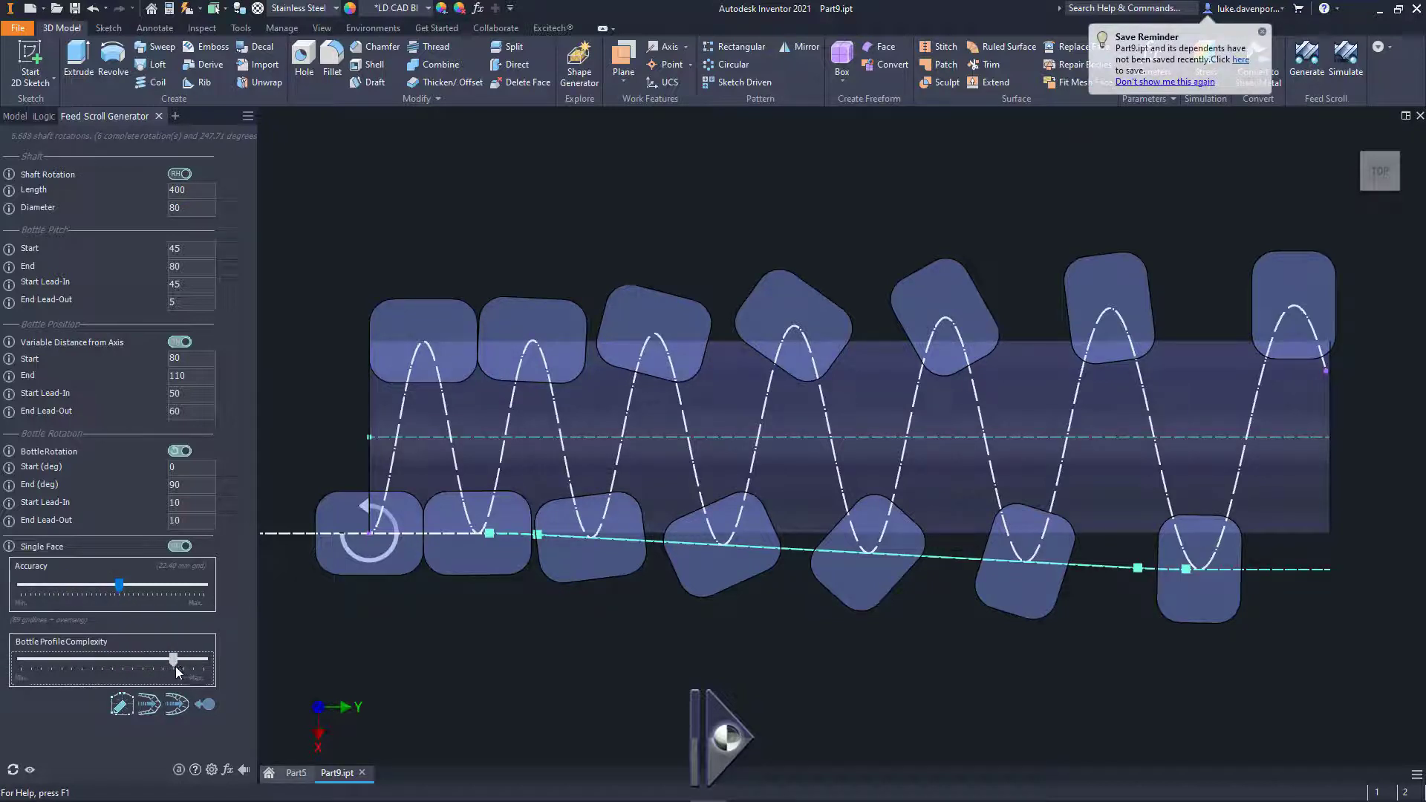
pyautogui.click(176, 706)
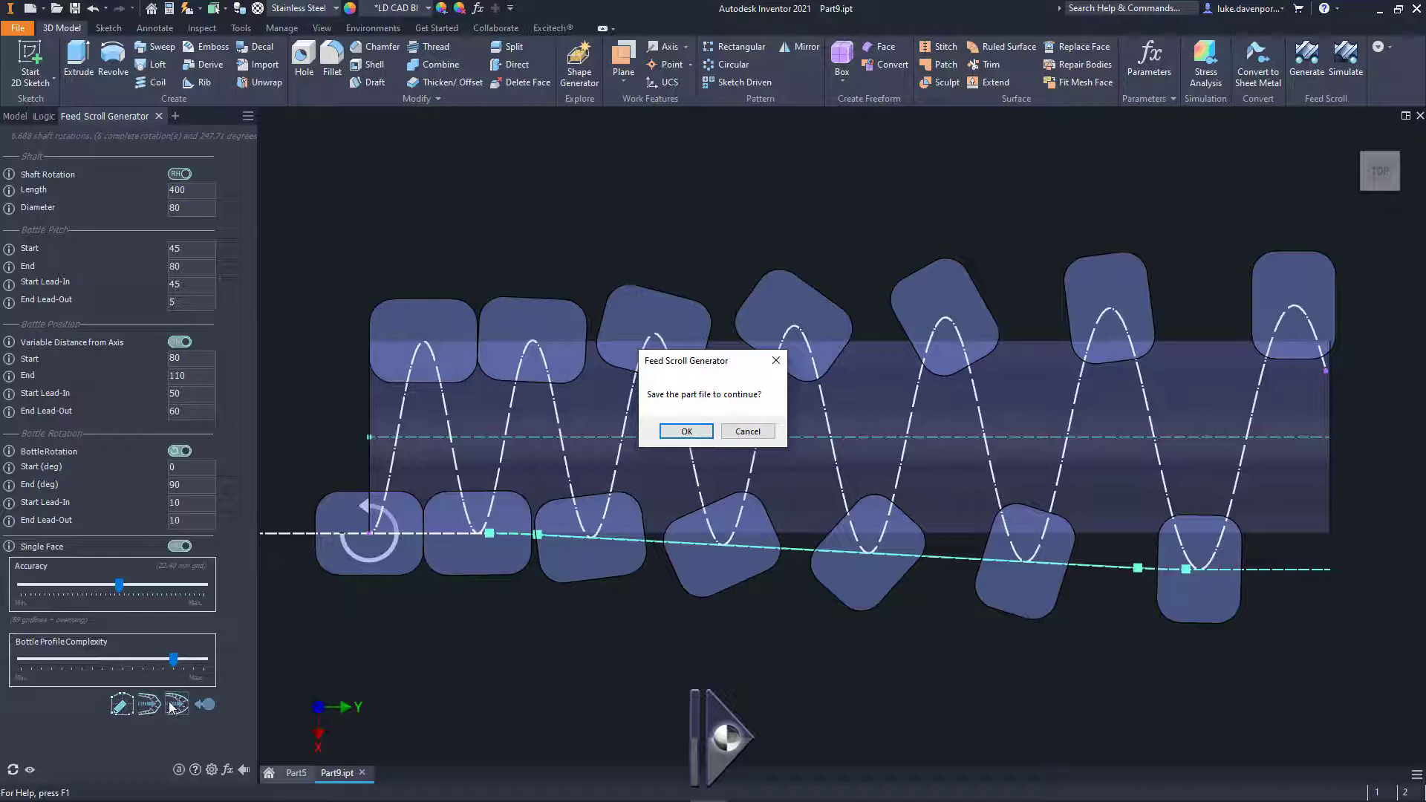
pyautogui.click(678, 433)
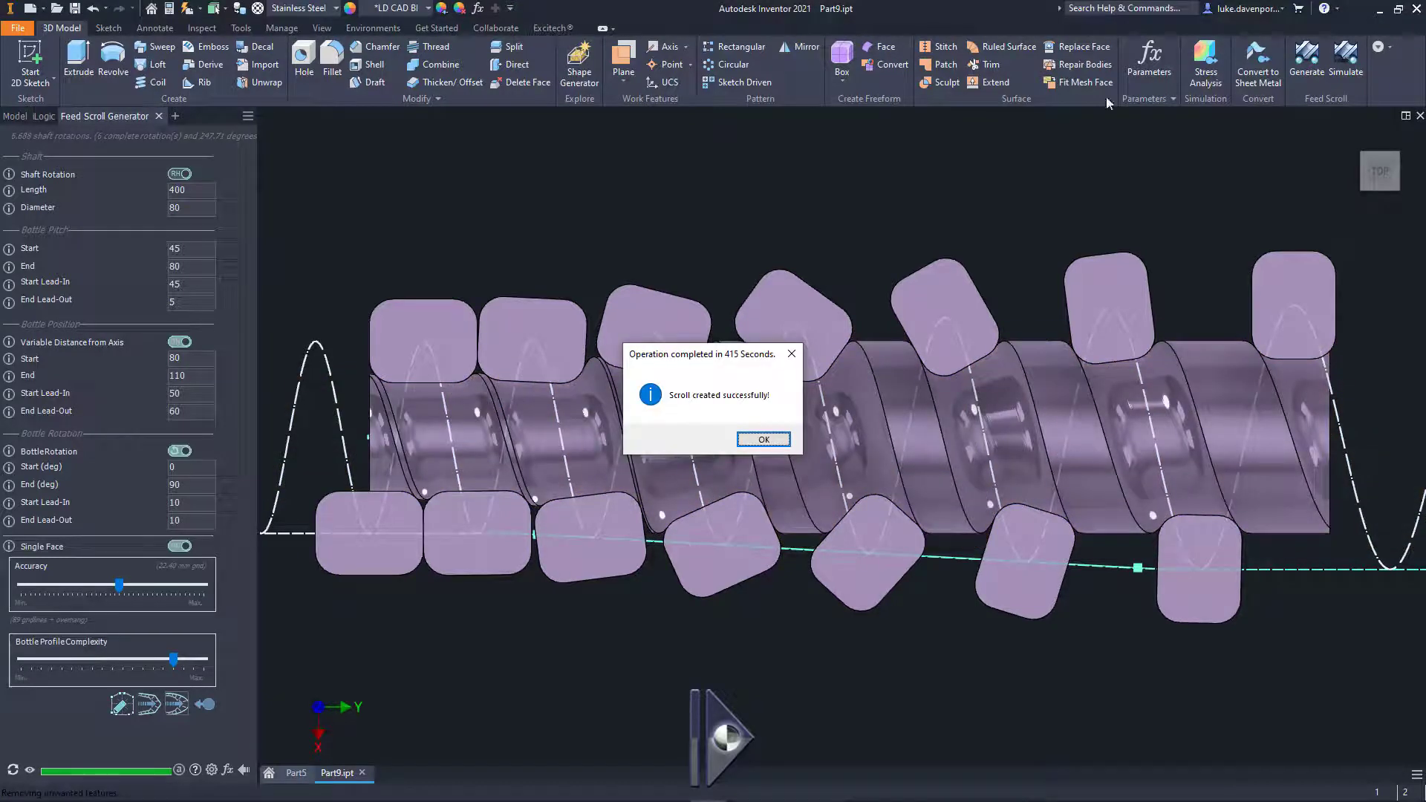
pyautogui.click(763, 439)
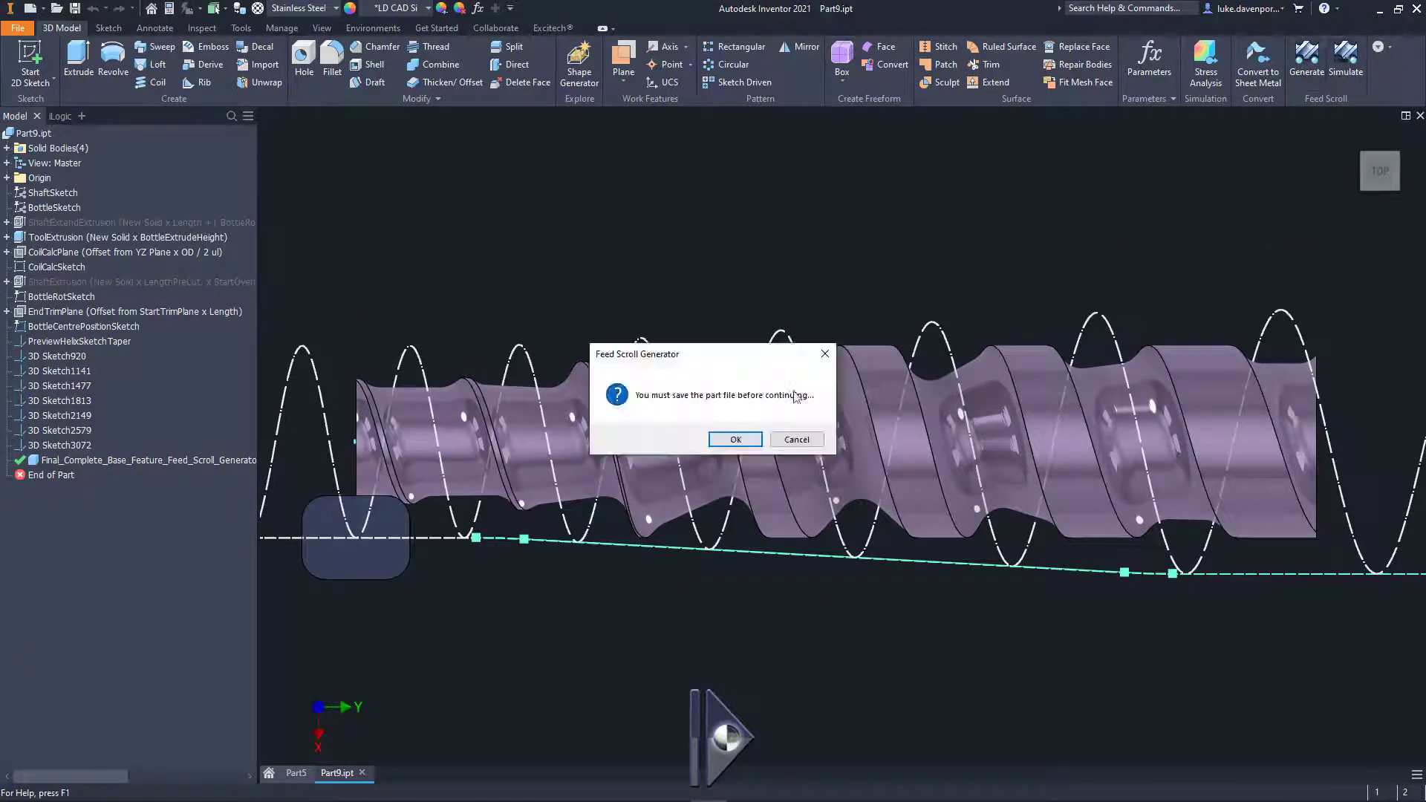
# Step: Save the part to launch the feed scroll simulation and advance it to a shaft rotation of 2636 degrees
pyautogui.click(716, 441)
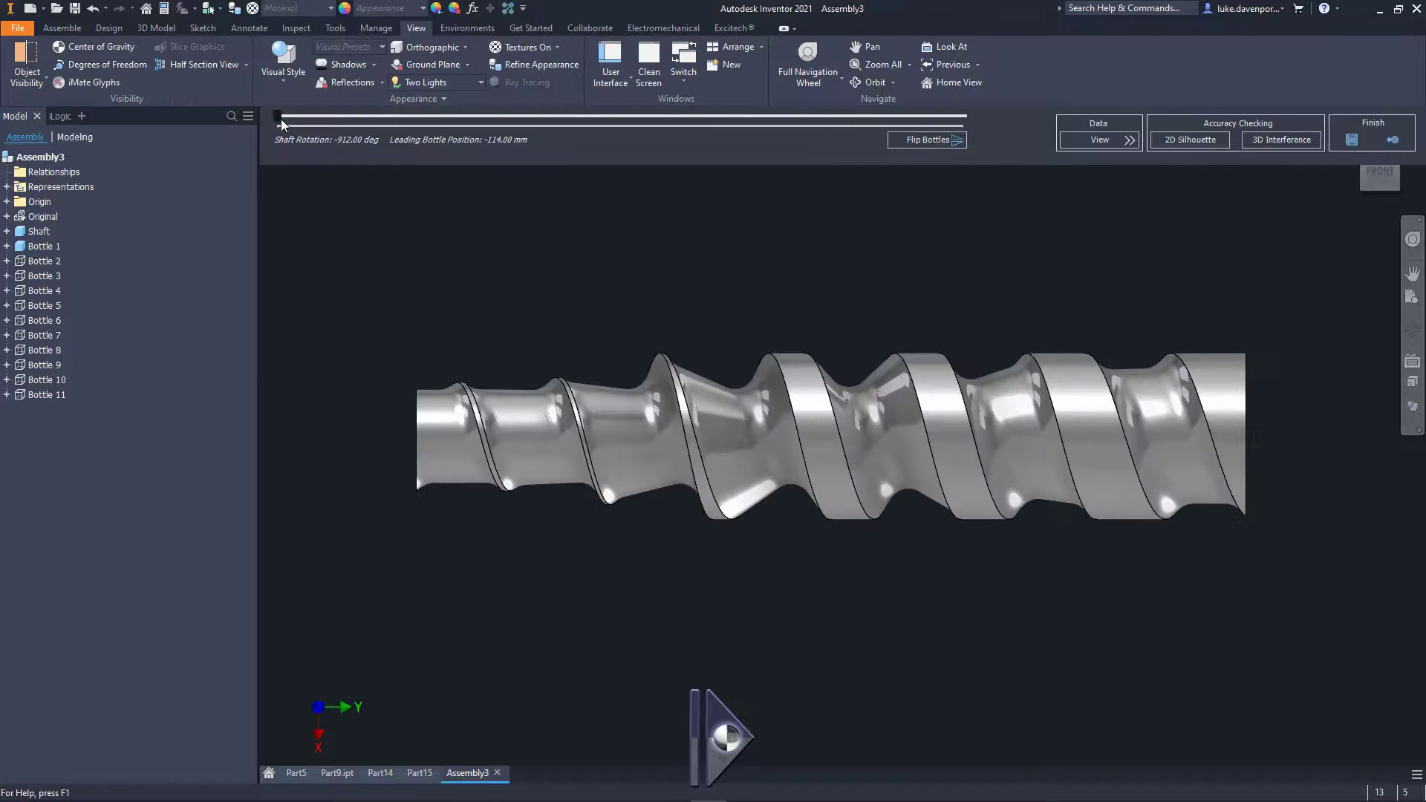
pyautogui.moveTo(542, 129); pyautogui.dragTo(917, 168)
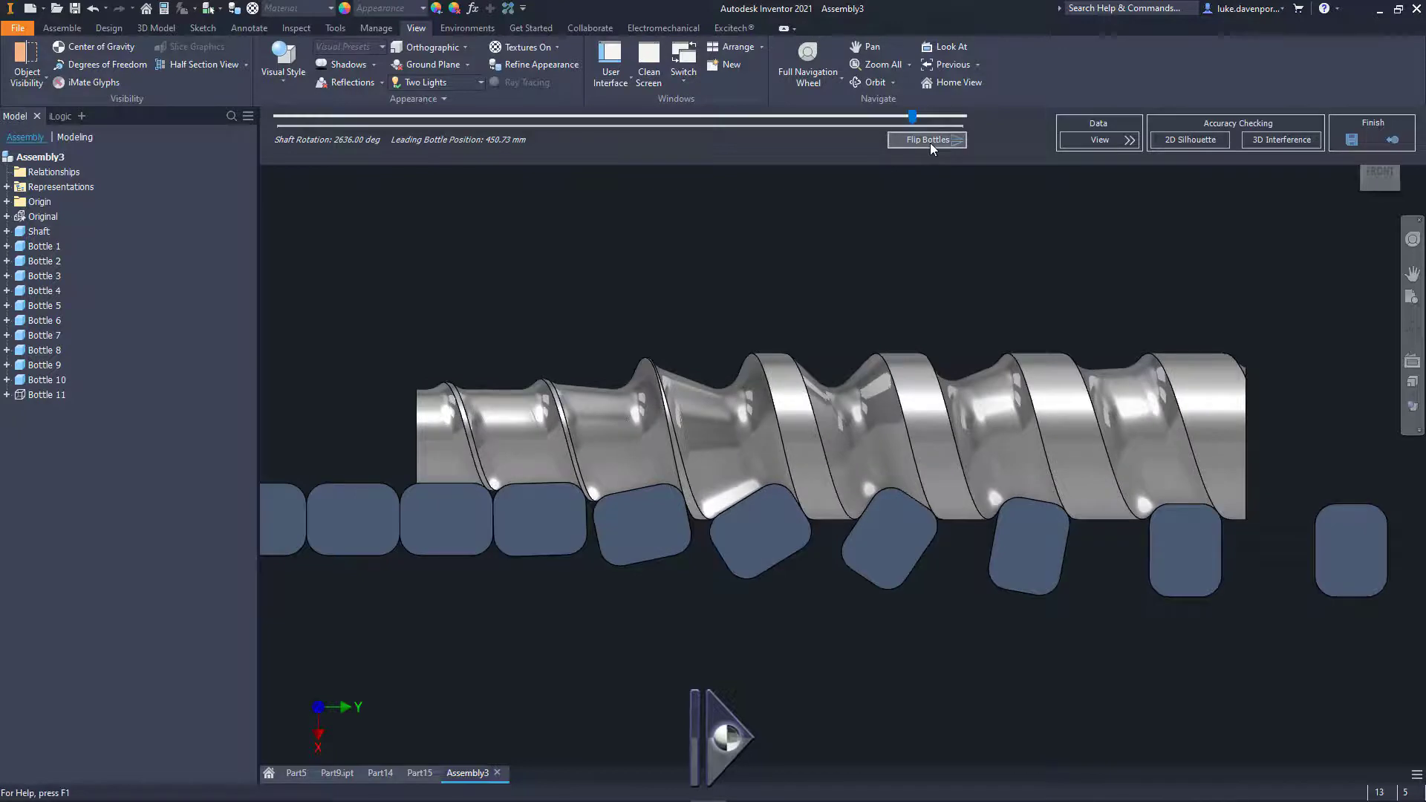
# Step: Toggle the bottles' flip direction against the scroll and compare the orientations in a 3D home view
pyautogui.click(930, 141)
pyautogui.click(930, 142)
pyautogui.press('F6')
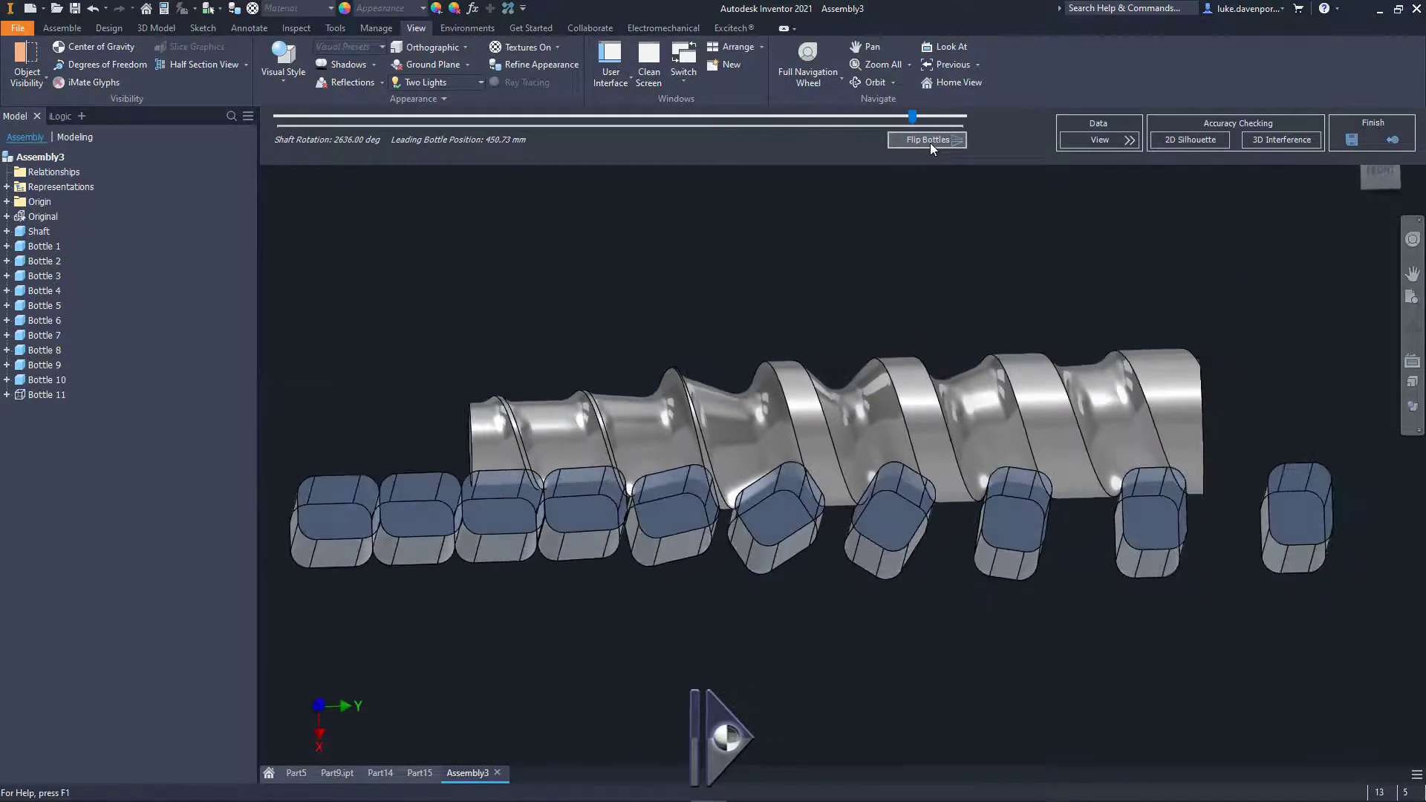
pyautogui.click(930, 142)
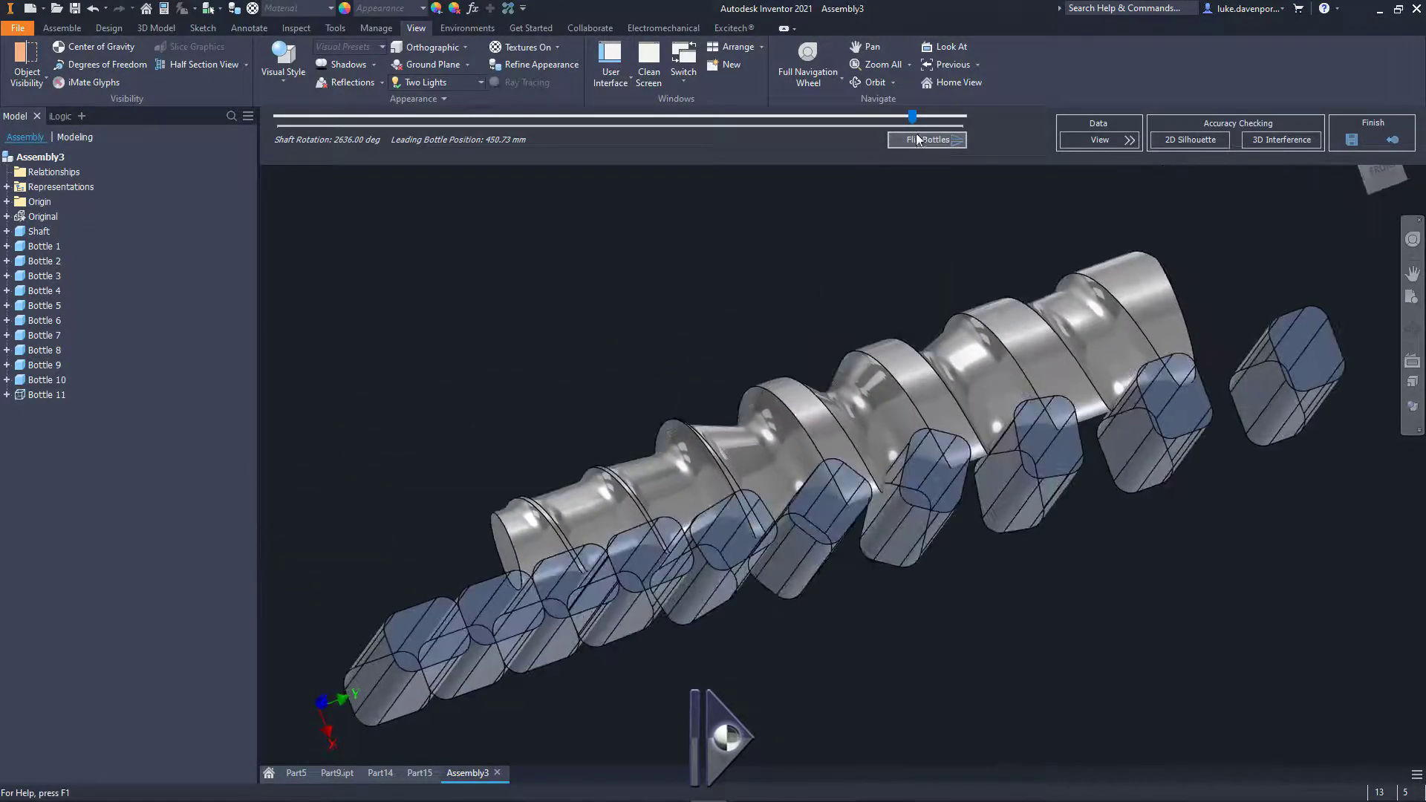
# Step: Flip the bottles and run the simulation forward and back to a shaft rotation of 2728 degrees
pyautogui.moveTo(912, 116); pyautogui.dragTo(950, 116)
pyautogui.click(946, 141)
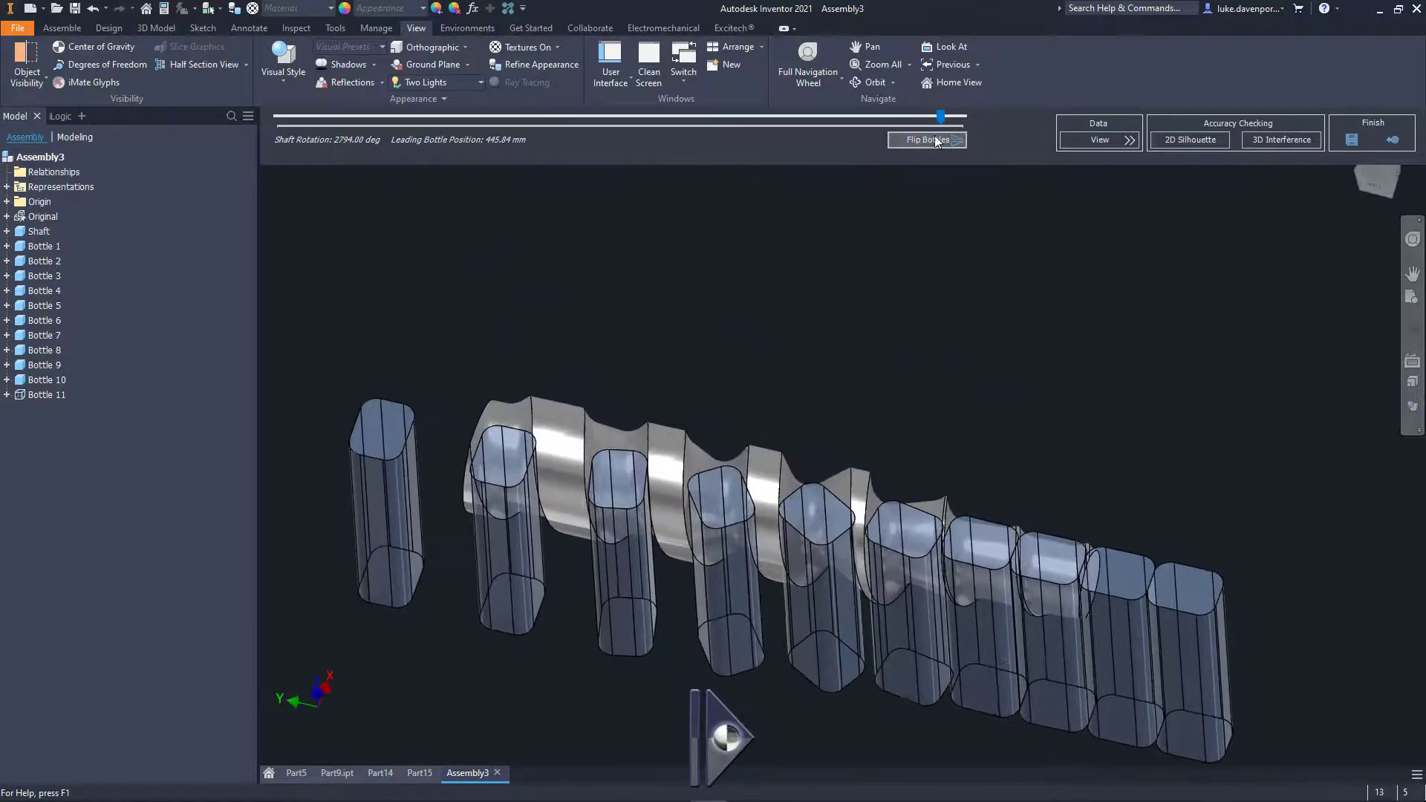
pyautogui.moveTo(940, 116)
pyautogui.mouseDown()
pyautogui.moveTo(735, 117)
pyautogui.moveTo(945, 132)
pyautogui.mouseUp()
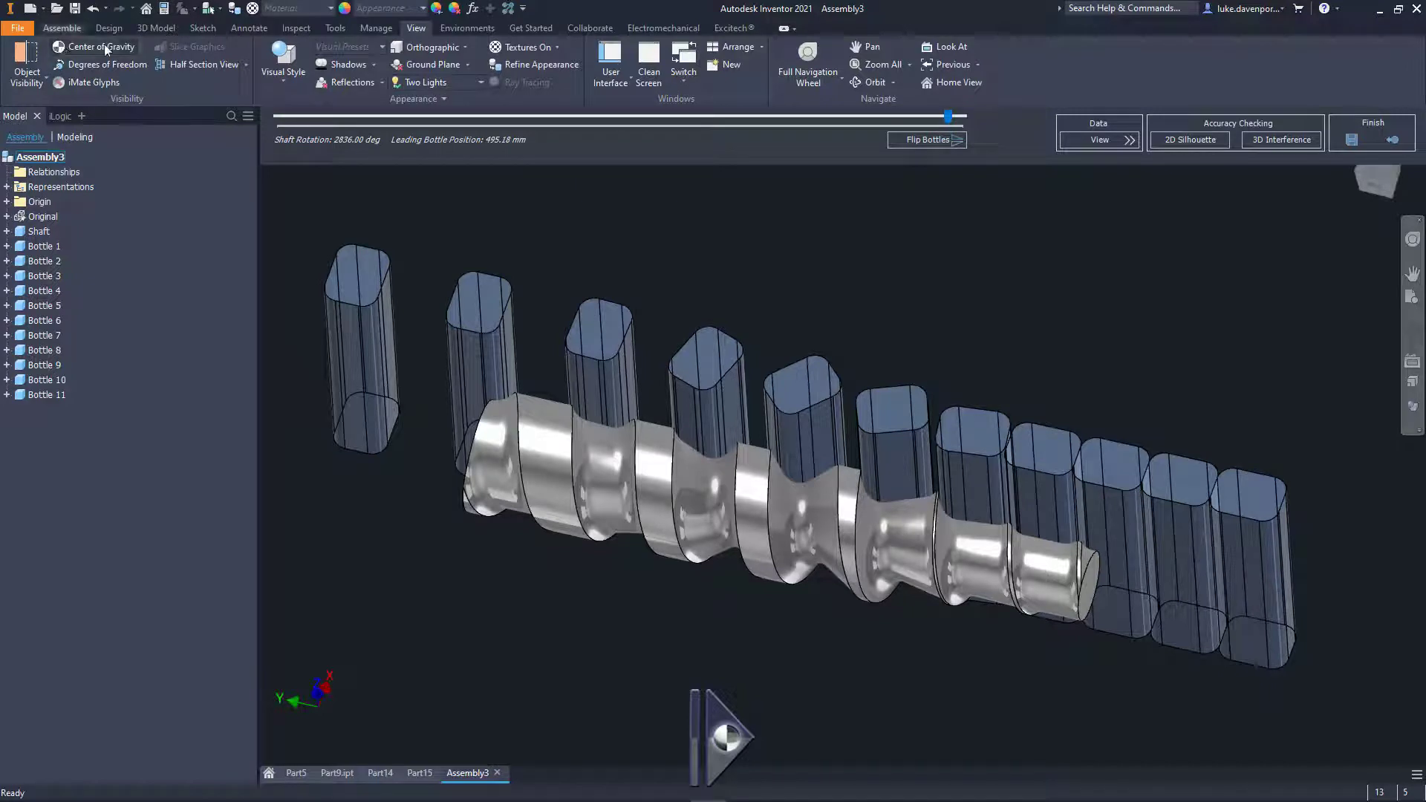
pyautogui.moveTo(947, 118)
pyautogui.mouseDown()
pyautogui.moveTo(778, 124)
pyautogui.moveTo(911, 132)
pyautogui.moveTo(984, 157)
pyautogui.moveTo(802, 127)
pyautogui.moveTo(930, 119)
pyautogui.mouseUp()
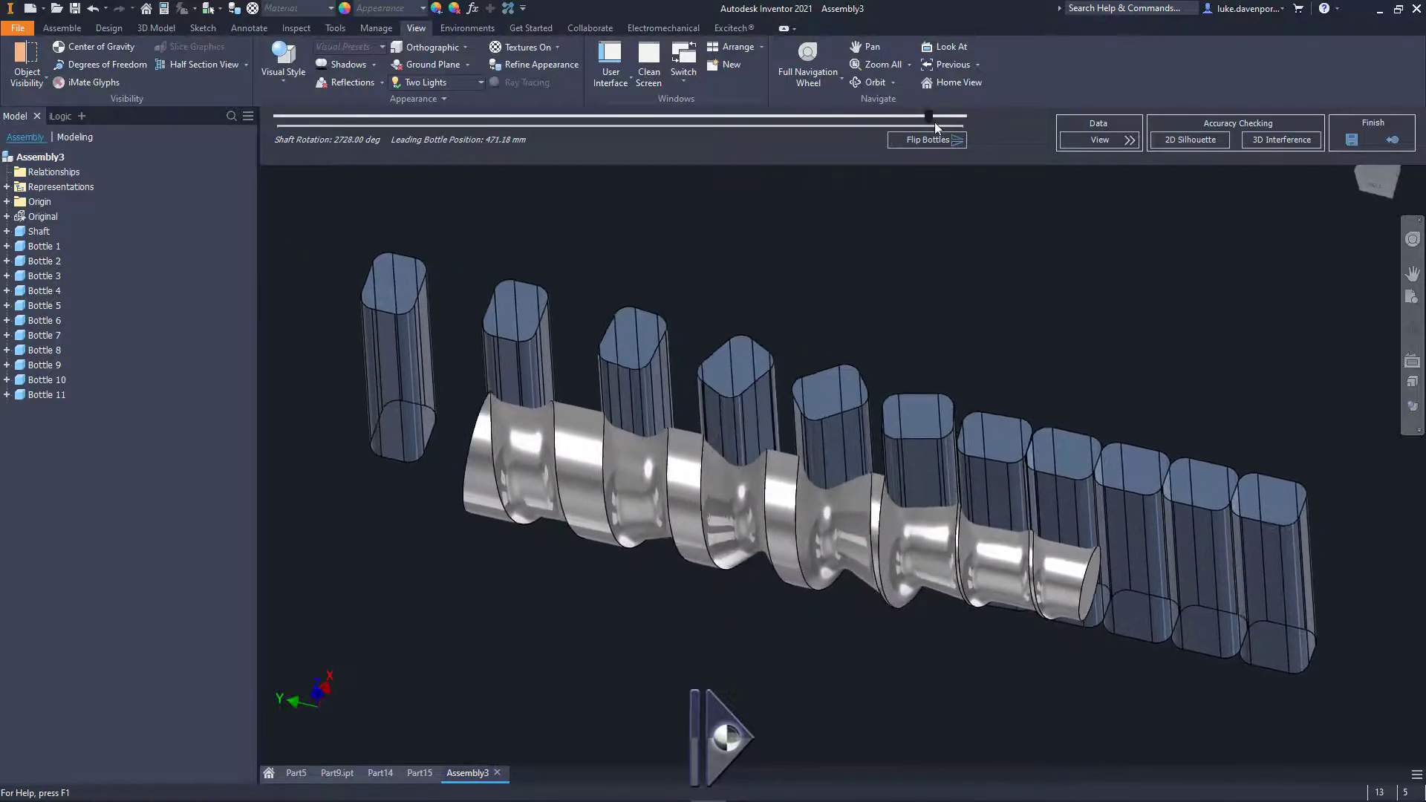